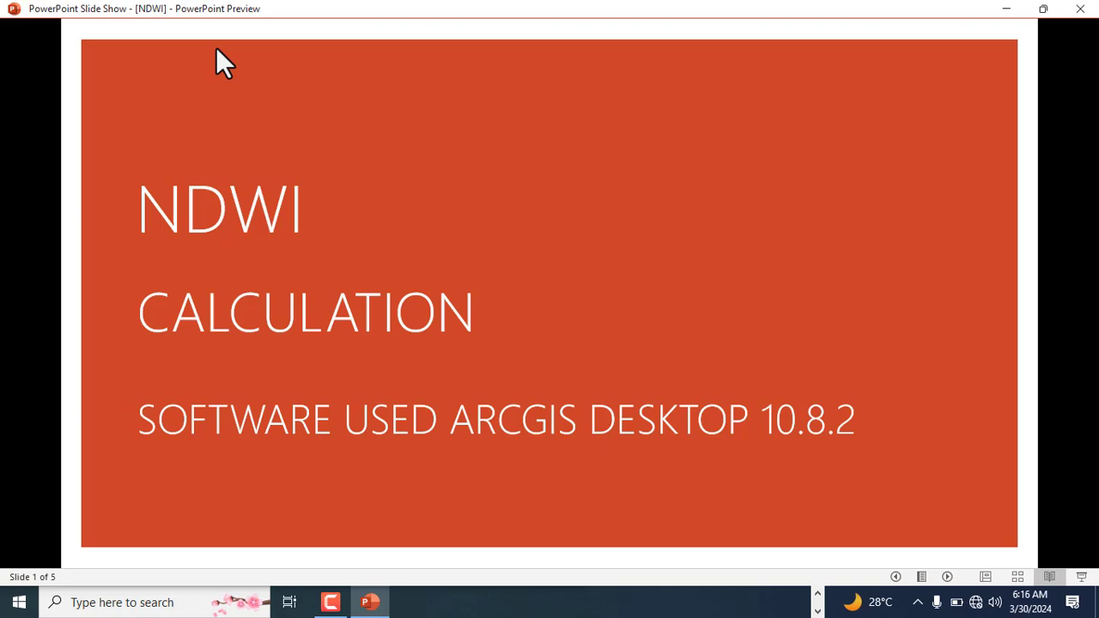
# Advance the slide show to slide 3 on clear and turbid water reflectance and Gao's 1996 NDWI.
pyautogui.click(221, 62)
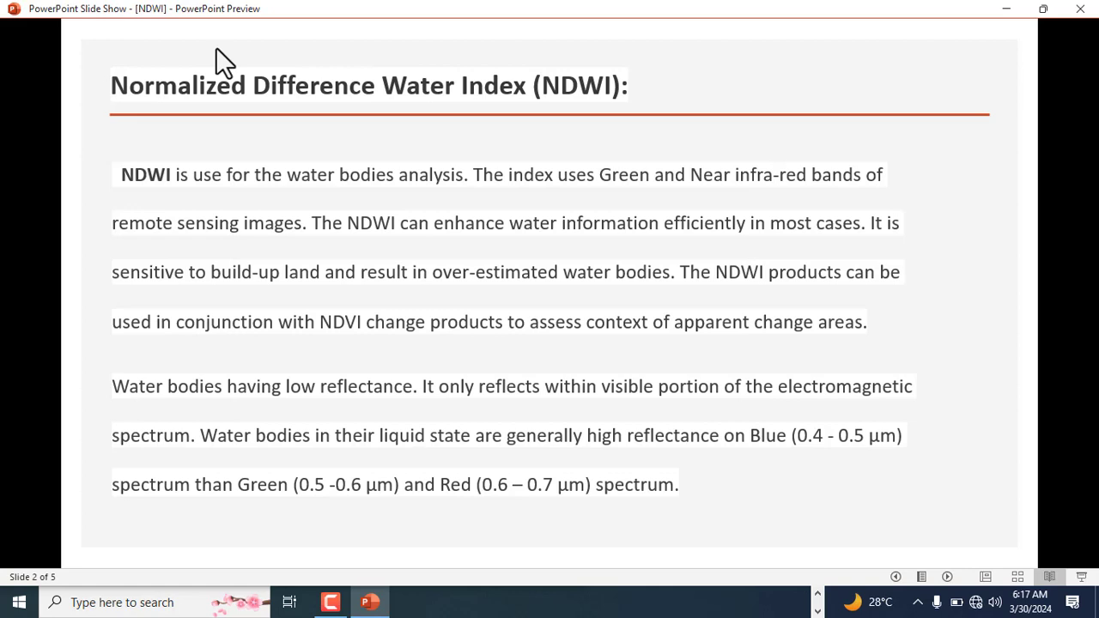
pyautogui.click(222, 60)
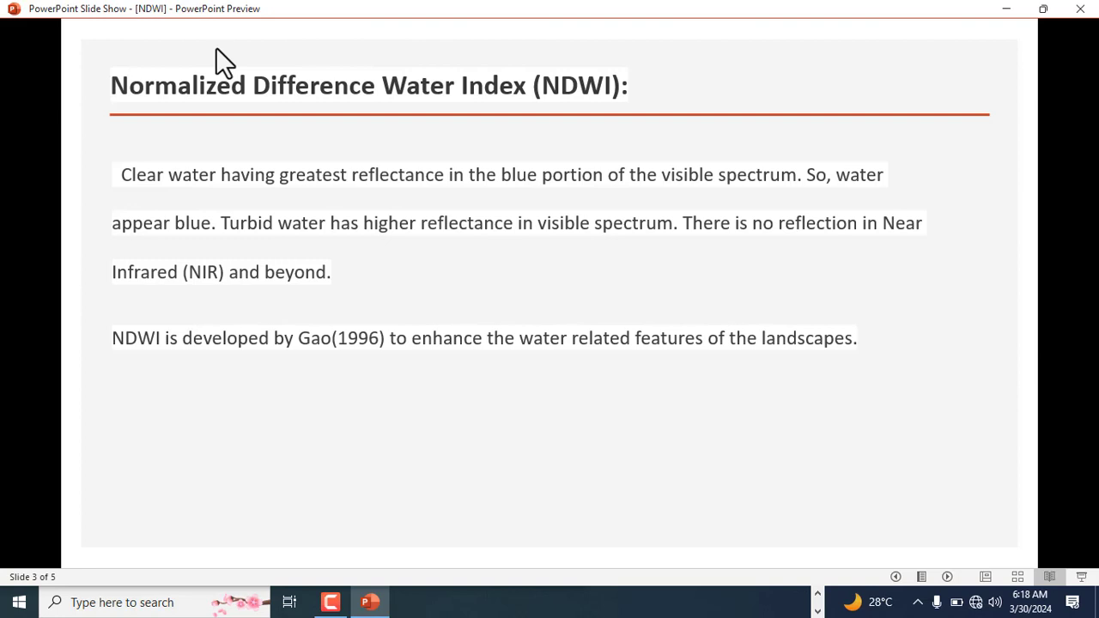
# Advance to slide 4, showing the general formula NDWI = (NIR – SWIR) / (NIR + SWIR).
pyautogui.click(221, 60)
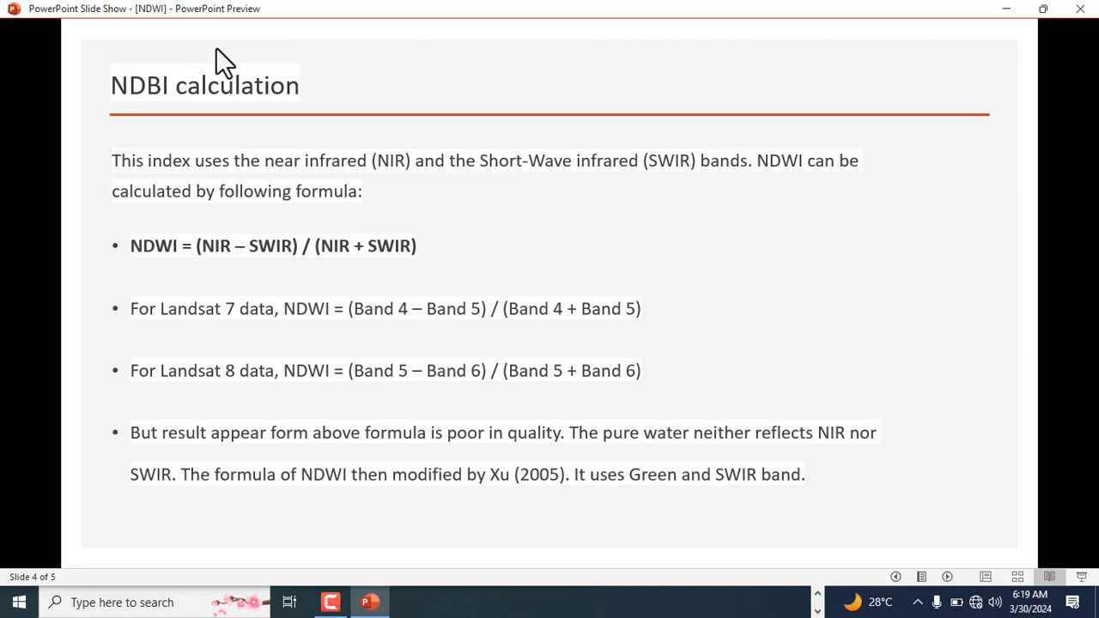
# Show the modified formula slide, then switch to ArcMap with bands B3, B5 and B6 loaded.
pyautogui.click(299, 241)
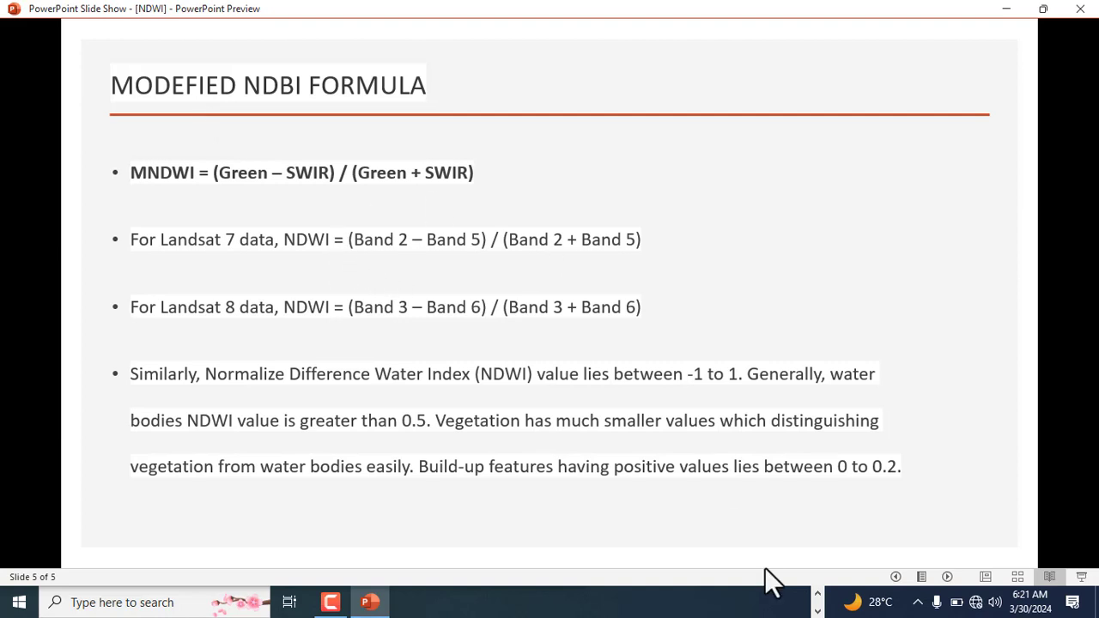
pyautogui.hotkey('alt', 'Tab')
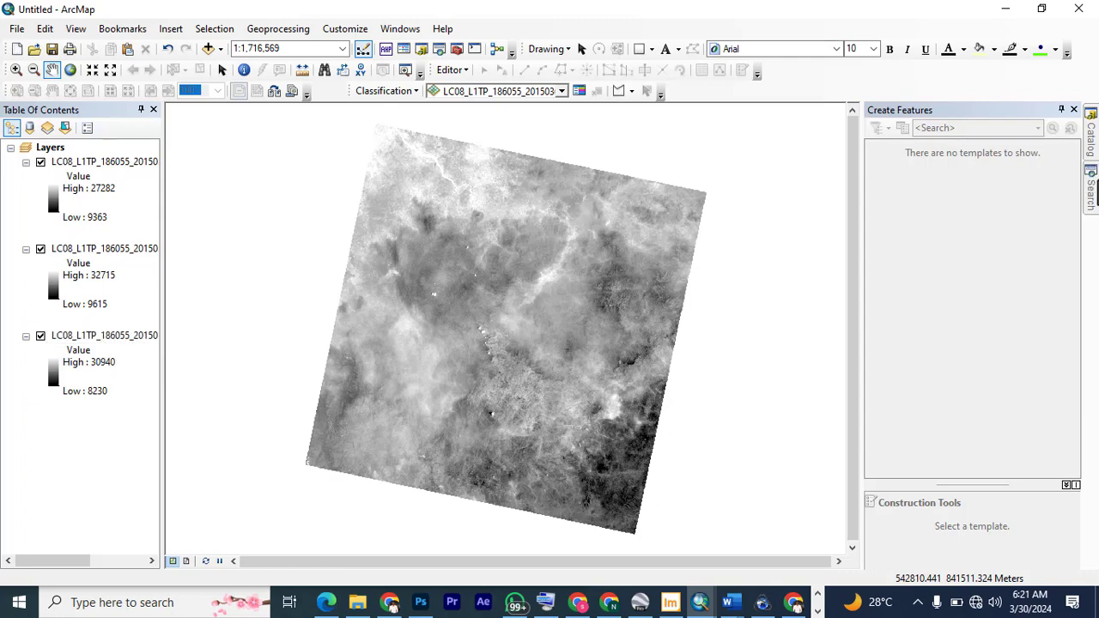
# In the Catalog, expand Spatial Analyst Tools > Map Algebra and select Raster Calculator.
pyautogui.moveTo(1094, 198)
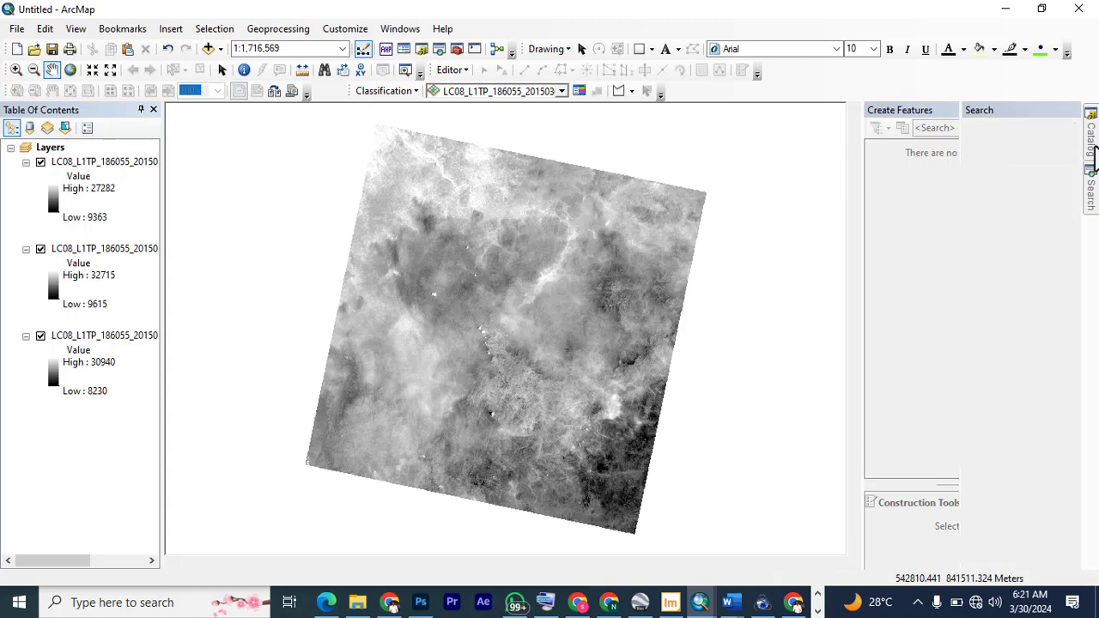
pyautogui.moveTo(1093, 154)
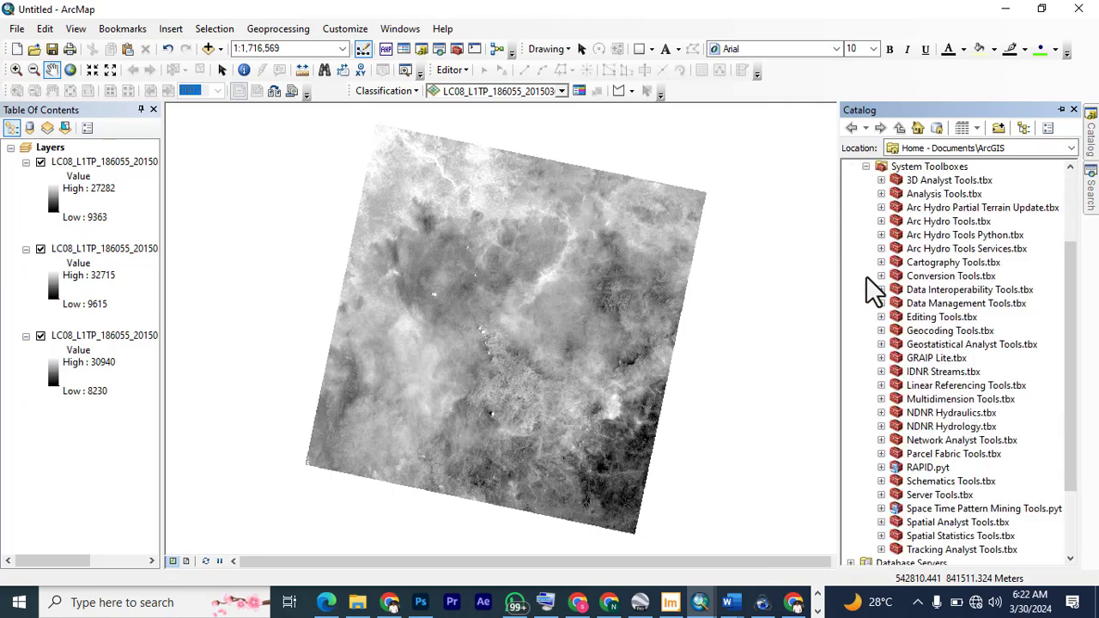
pyautogui.moveTo(1078, 336); pyautogui.dragTo(1089, 443)
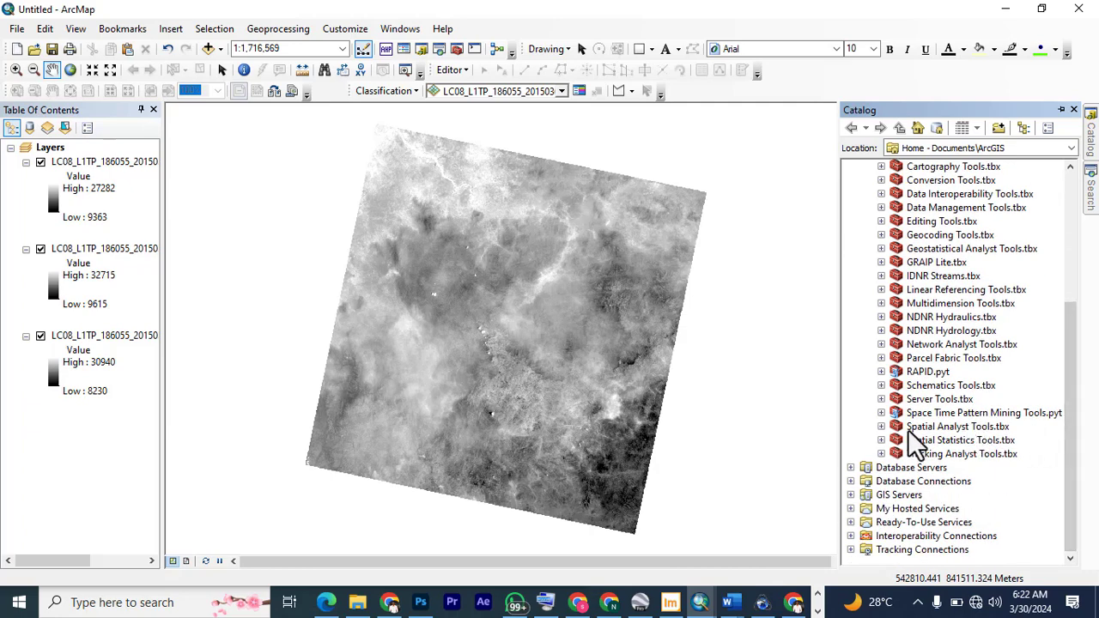
pyautogui.click(881, 426)
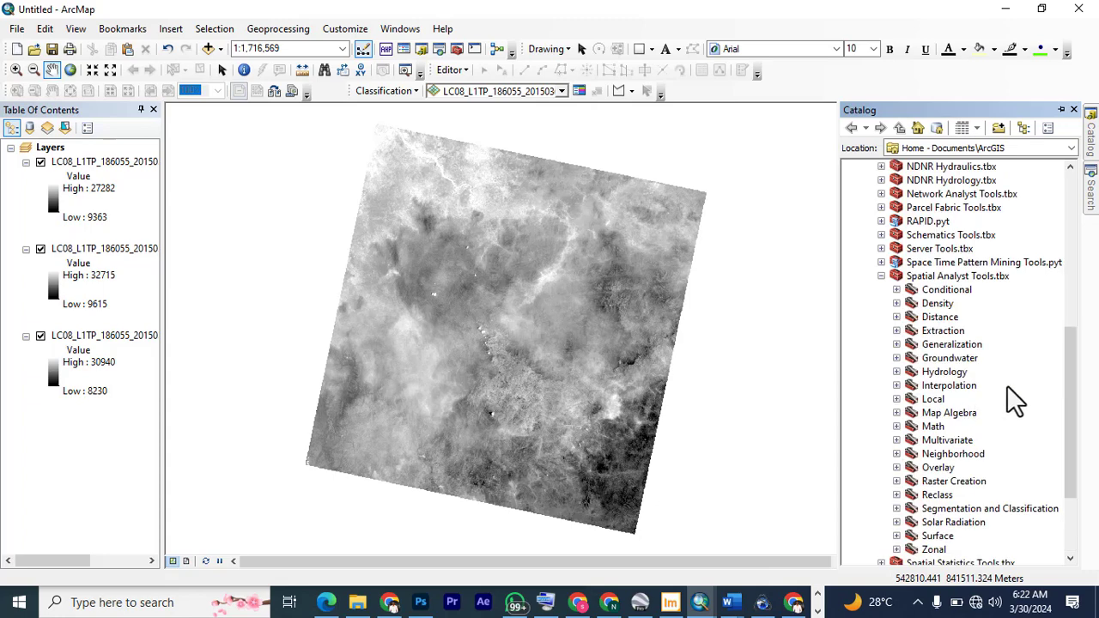
pyautogui.click(896, 413)
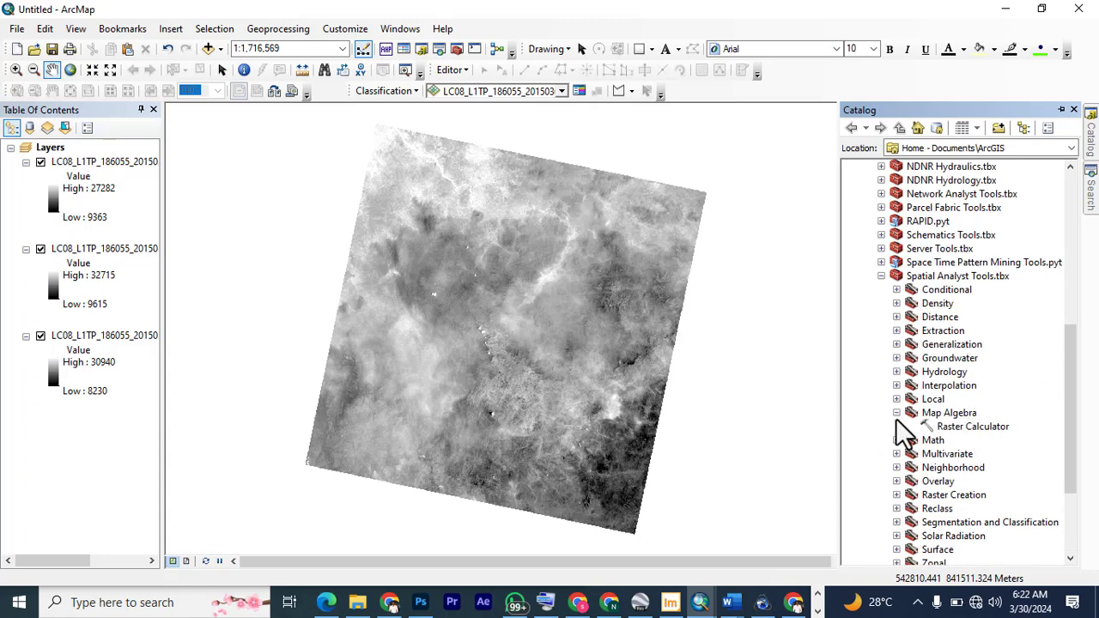
pyautogui.click(959, 429)
# Open Raster Calculator and start the expression with Float applied to the band 5 layer.
pyautogui.doubleClick(954, 427)
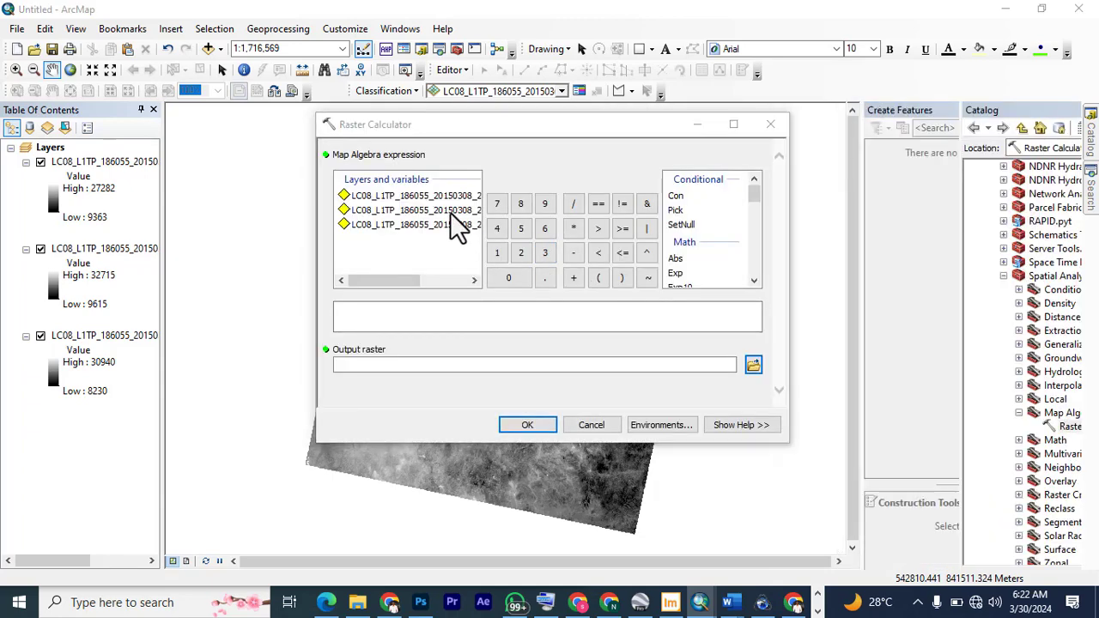
pyautogui.click(449, 210)
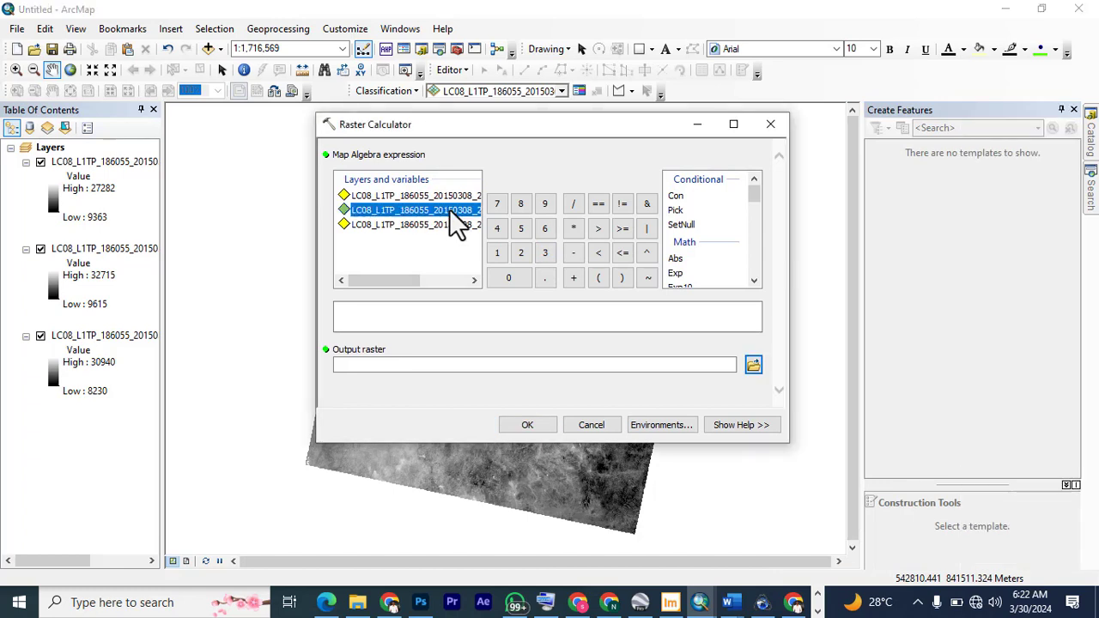
pyautogui.click(753, 280)
pyautogui.click(754, 282)
pyautogui.click(755, 281)
pyautogui.click(755, 282)
pyautogui.click(754, 282)
pyautogui.doubleClick(682, 248)
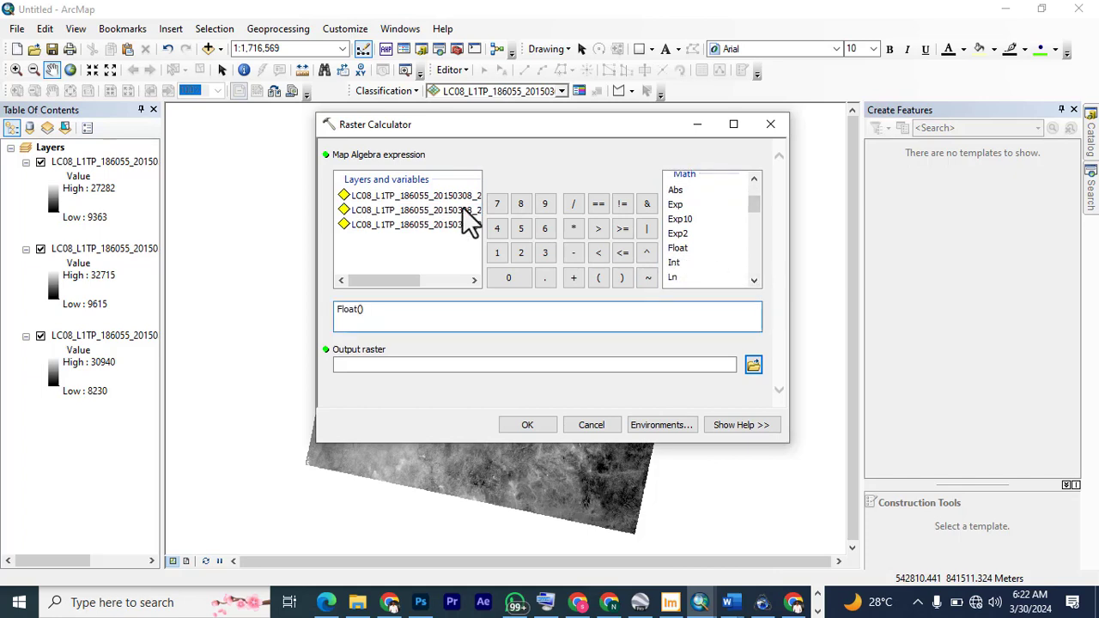
pyautogui.doubleClick(425, 220)
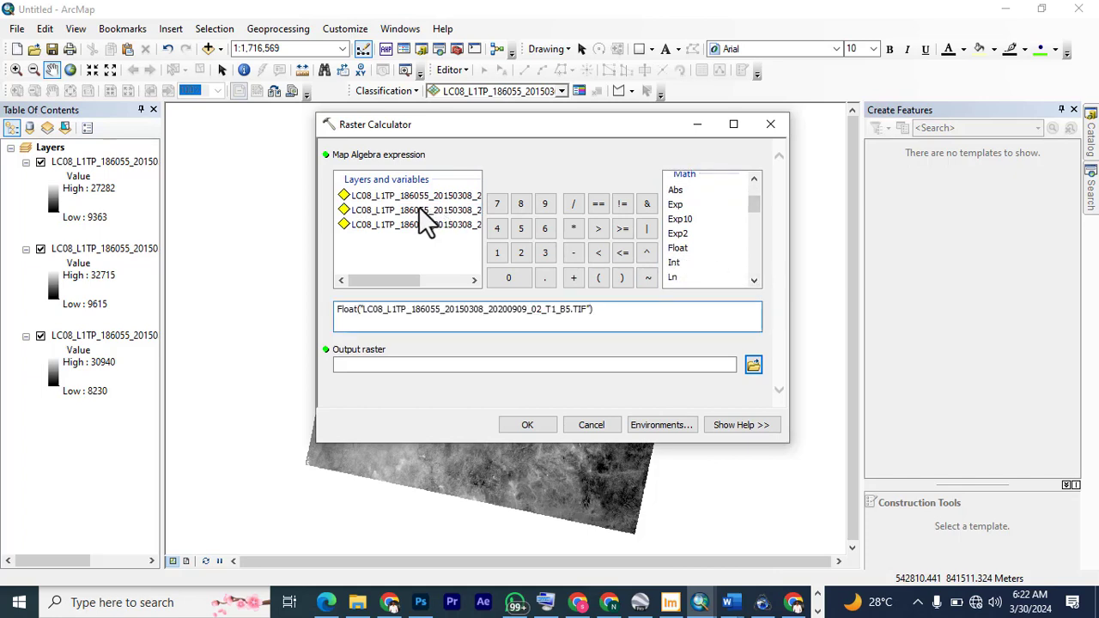
# Complete the expression as B5 minus B6, divided by the sum of B5 and B6.
pyautogui.click(572, 255)
pyautogui.doubleClick(419, 226)
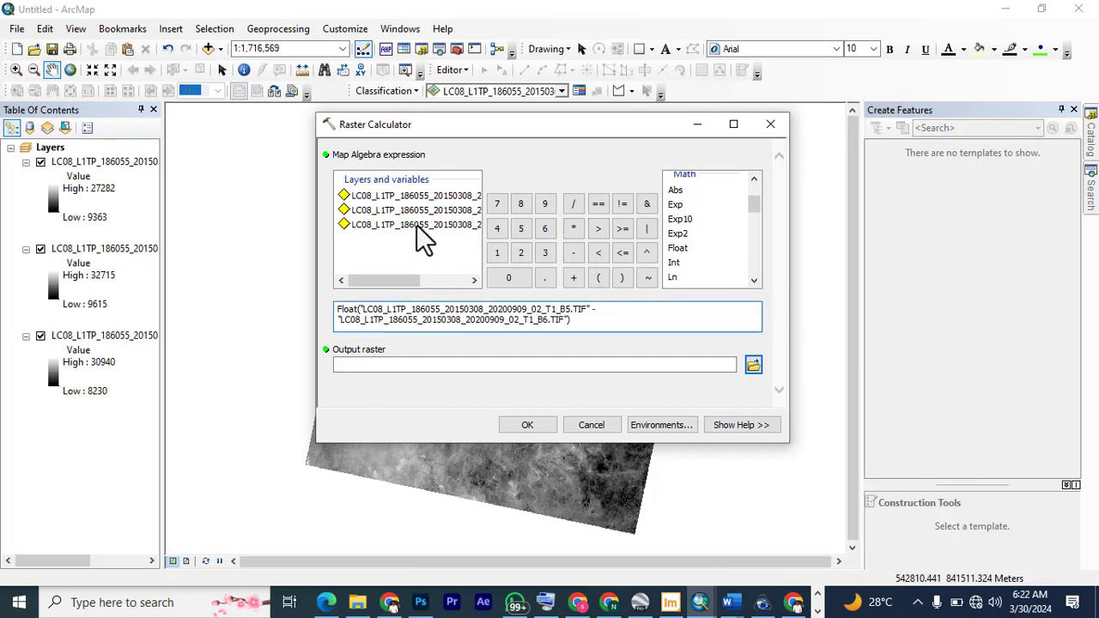
pyautogui.click(572, 204)
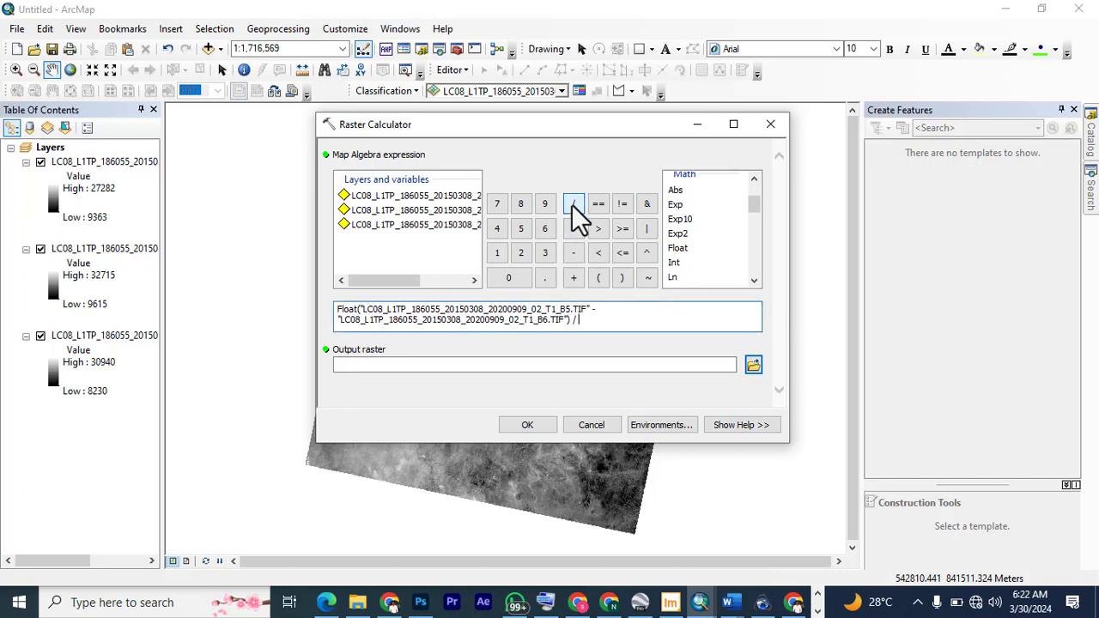
pyautogui.doubleClick(454, 211)
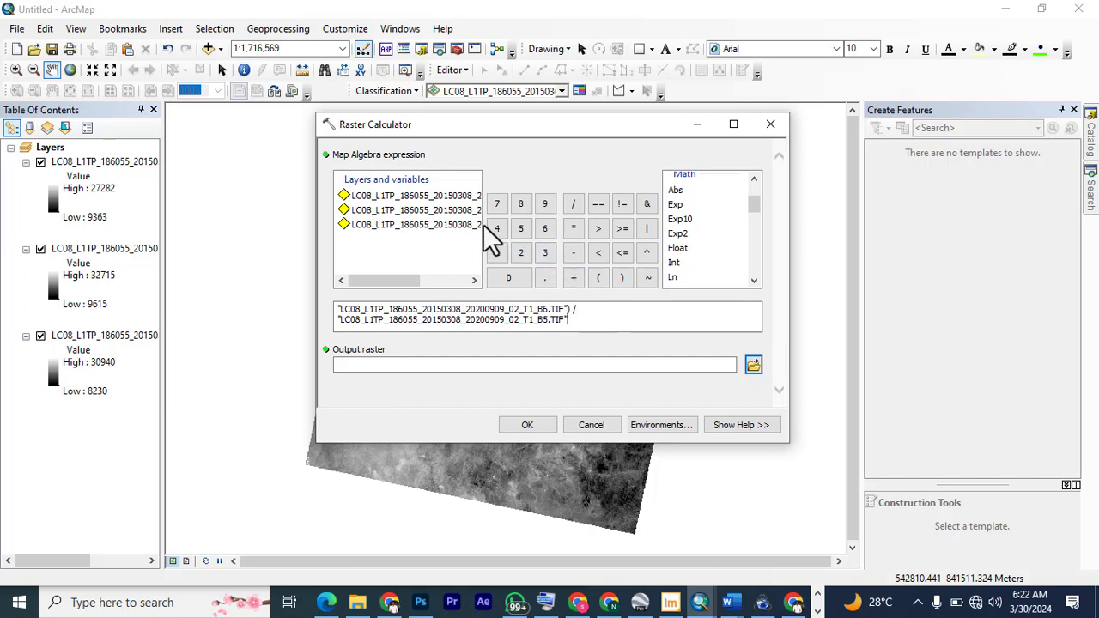
pyautogui.click(572, 277)
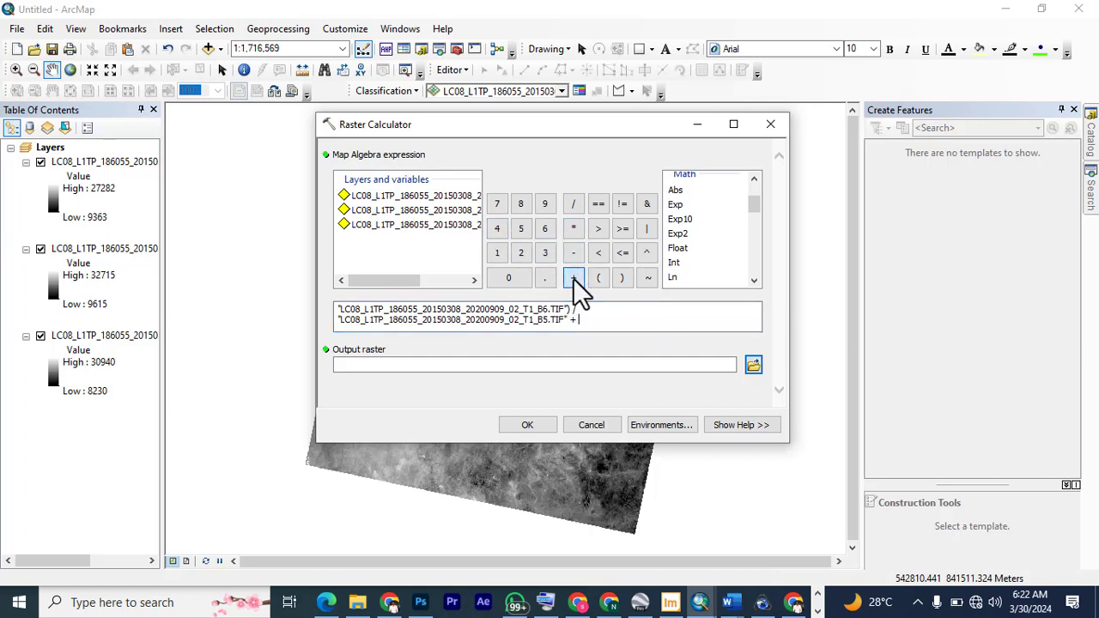
pyautogui.doubleClick(459, 226)
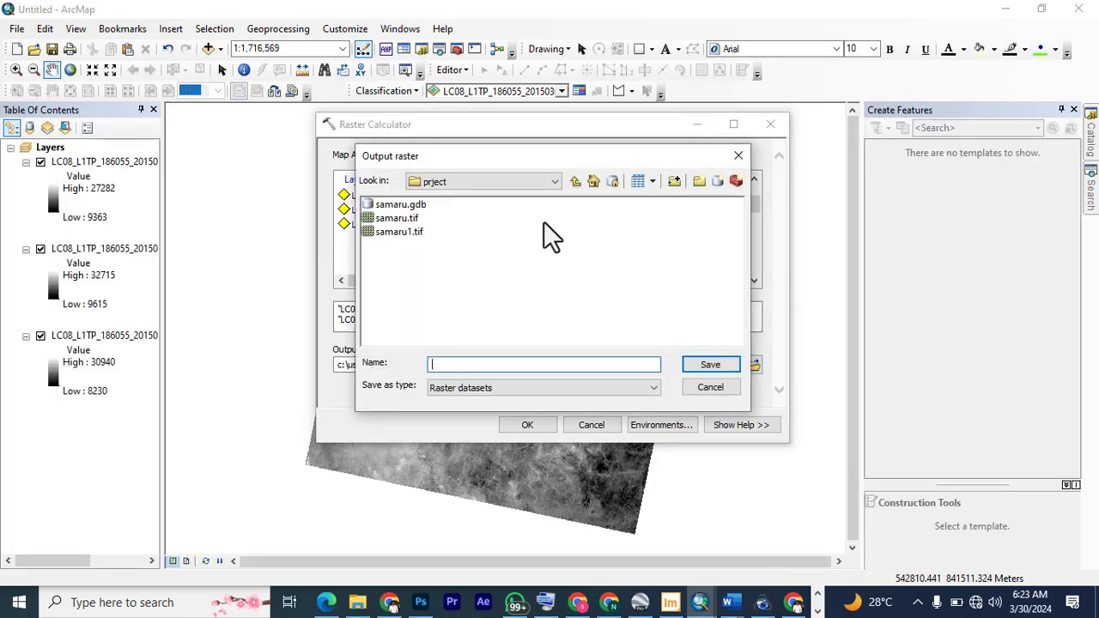
# Browse up to C:\wrk for the output, then cancel to keep the default geodatabase location.
pyautogui.click(581, 181)
pyautogui.click(580, 181)
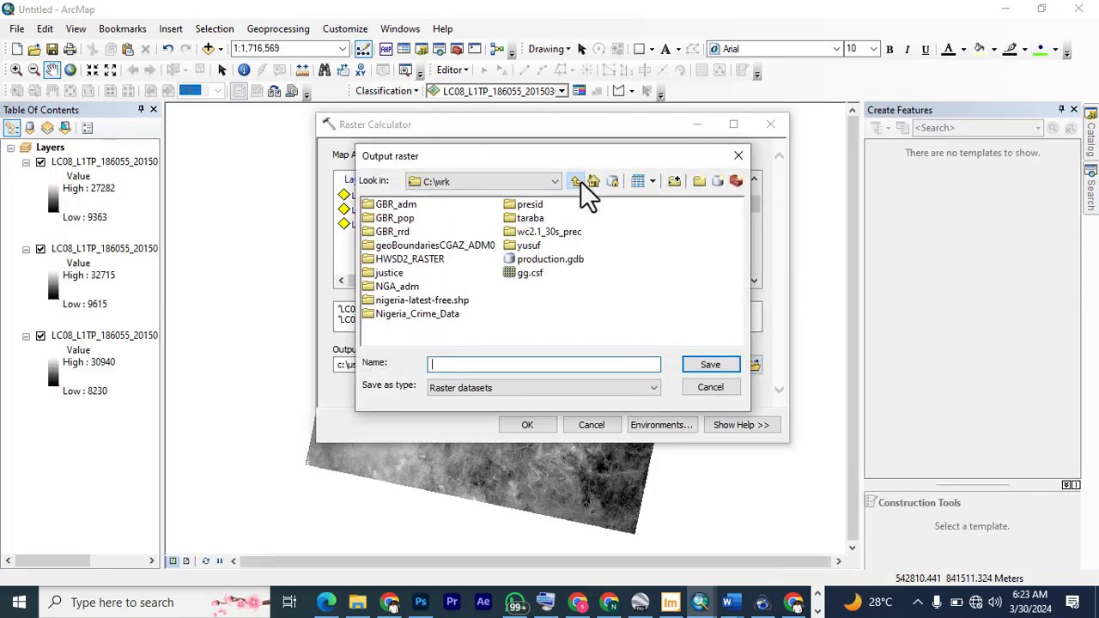
pyautogui.click(692, 388)
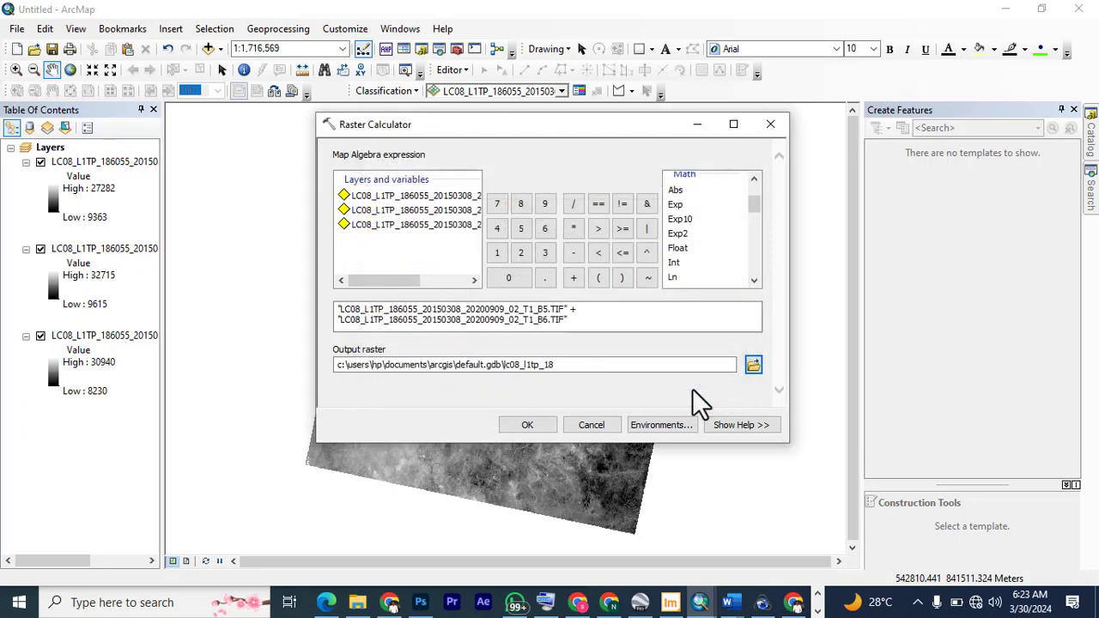
# Run the calculation to create NDWI raster lc08_l1tp_14 (values -0.643243 to 0.283548).
pyautogui.click(521, 427)
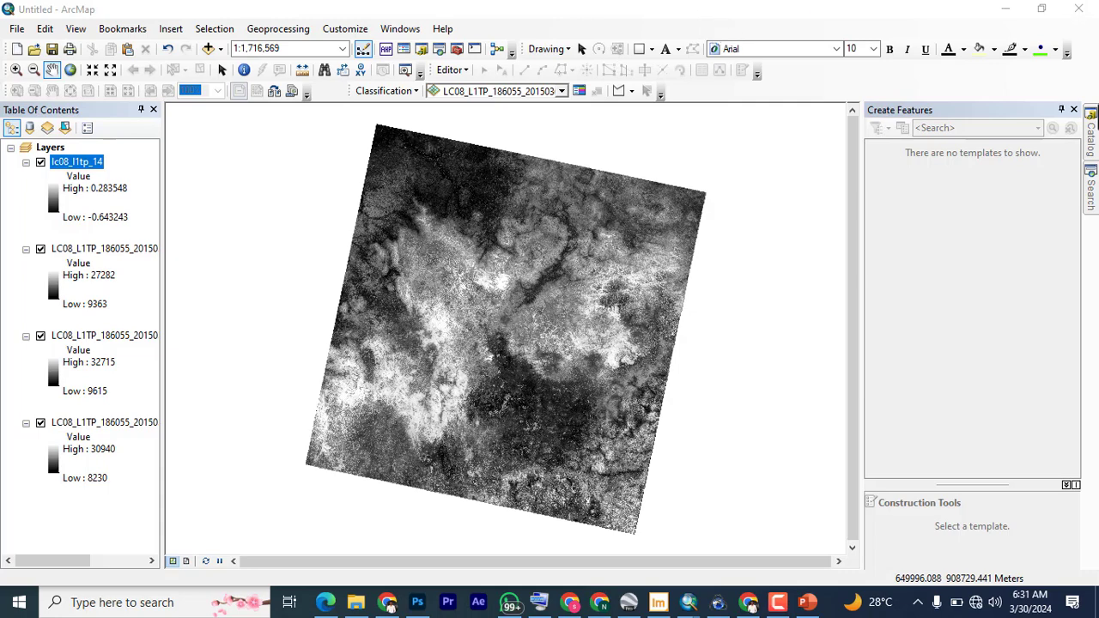
# Reopen Raster Calculator from the Catalog for the second index.
pyautogui.click(1089, 159)
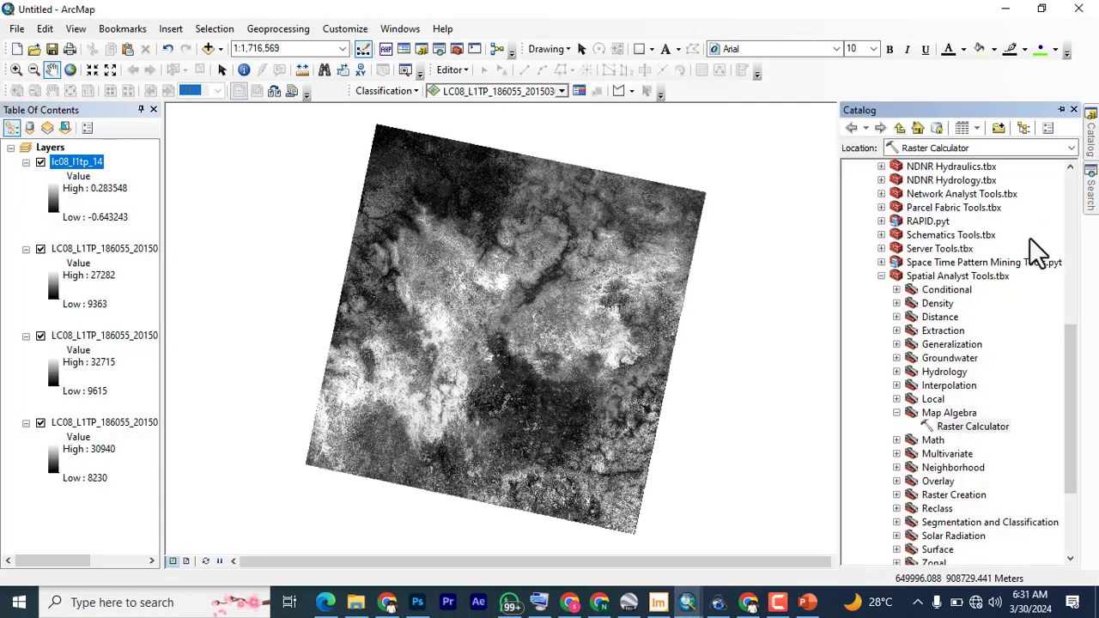
pyautogui.doubleClick(972, 427)
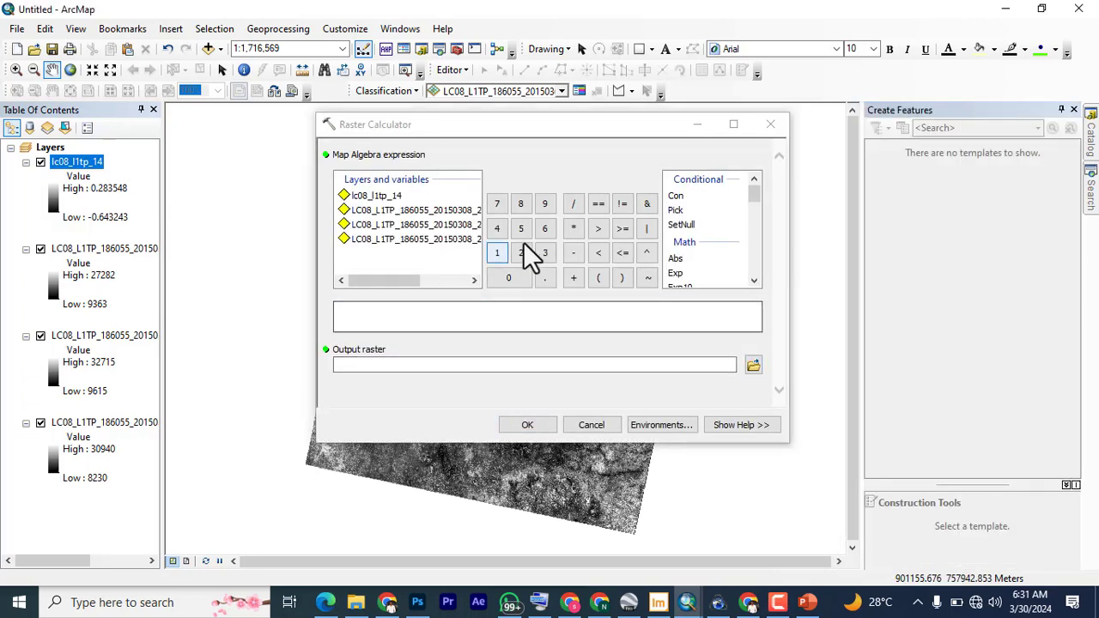
pyautogui.moveTo(753, 197); pyautogui.dragTo(753, 208)
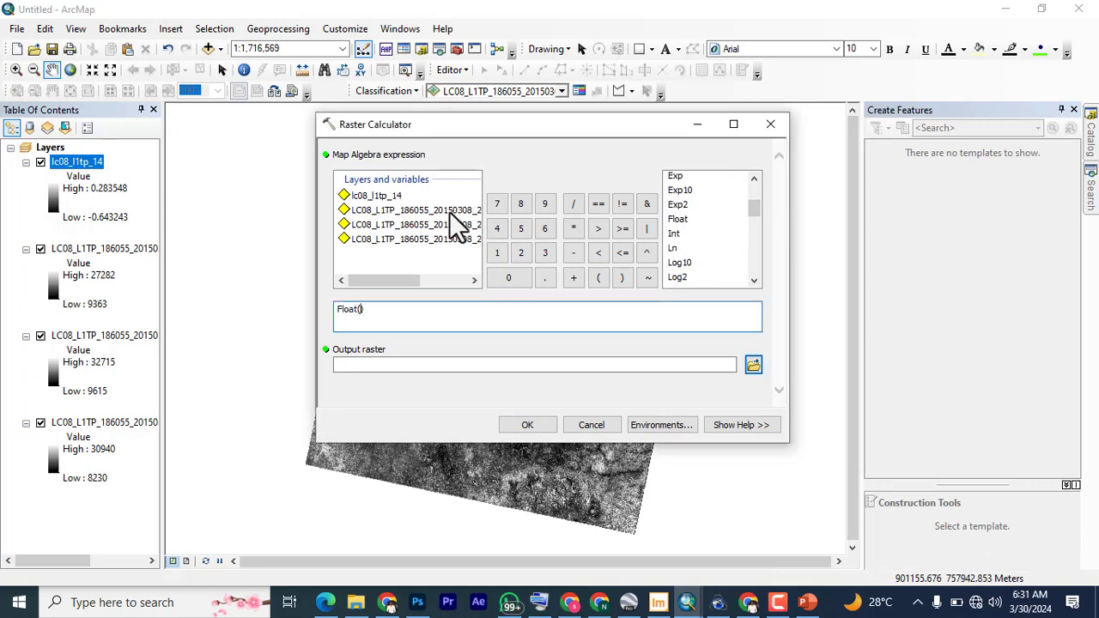
# Build the MNDWI expression Float(B3 - B6) / Float(B3 + B6).
pyautogui.doubleClick(439, 211)
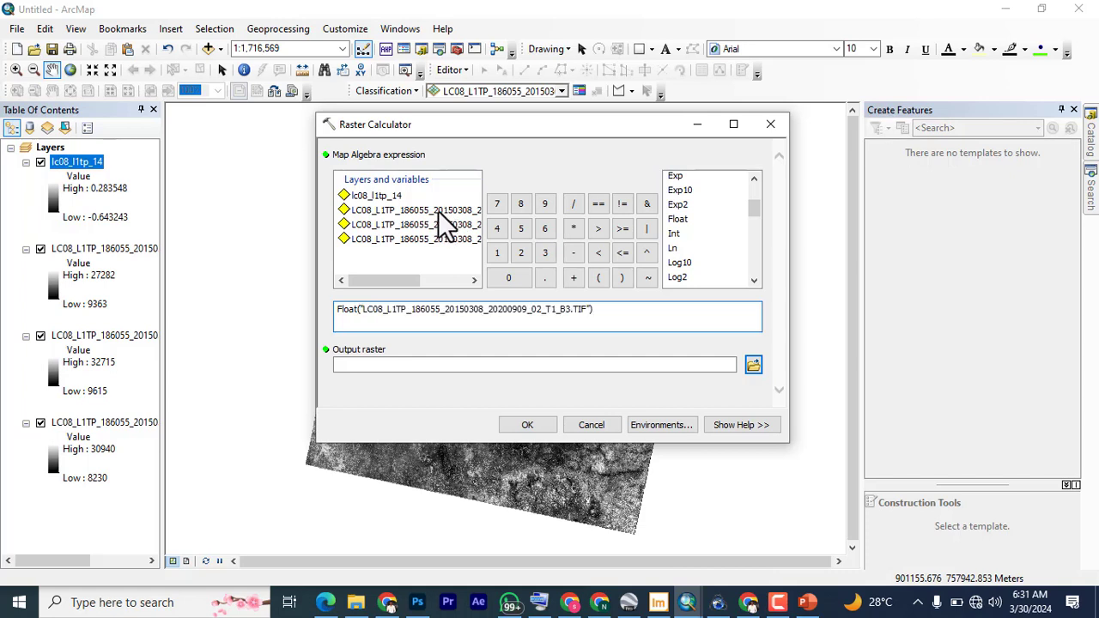
pyautogui.click(575, 254)
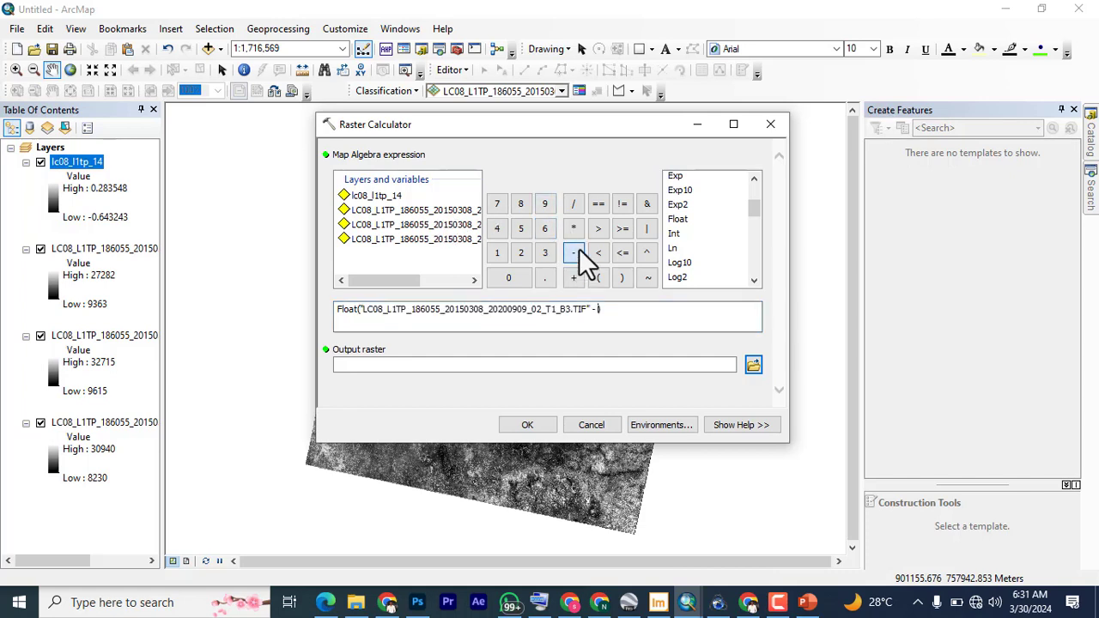
pyautogui.doubleClick(420, 240)
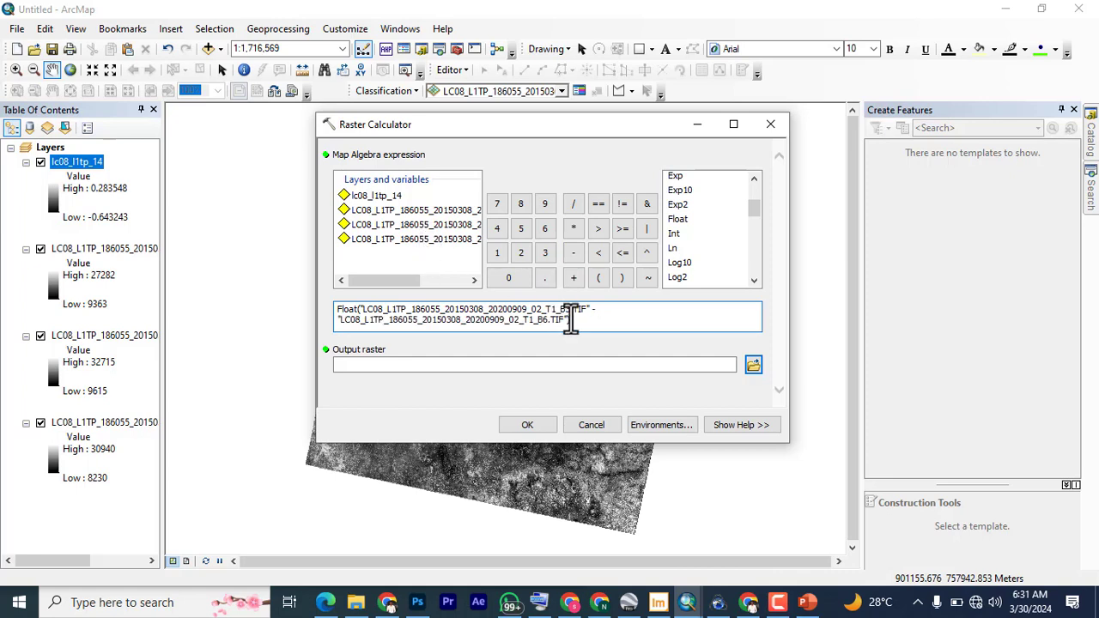
pyautogui.click(578, 319)
pyautogui.click(573, 204)
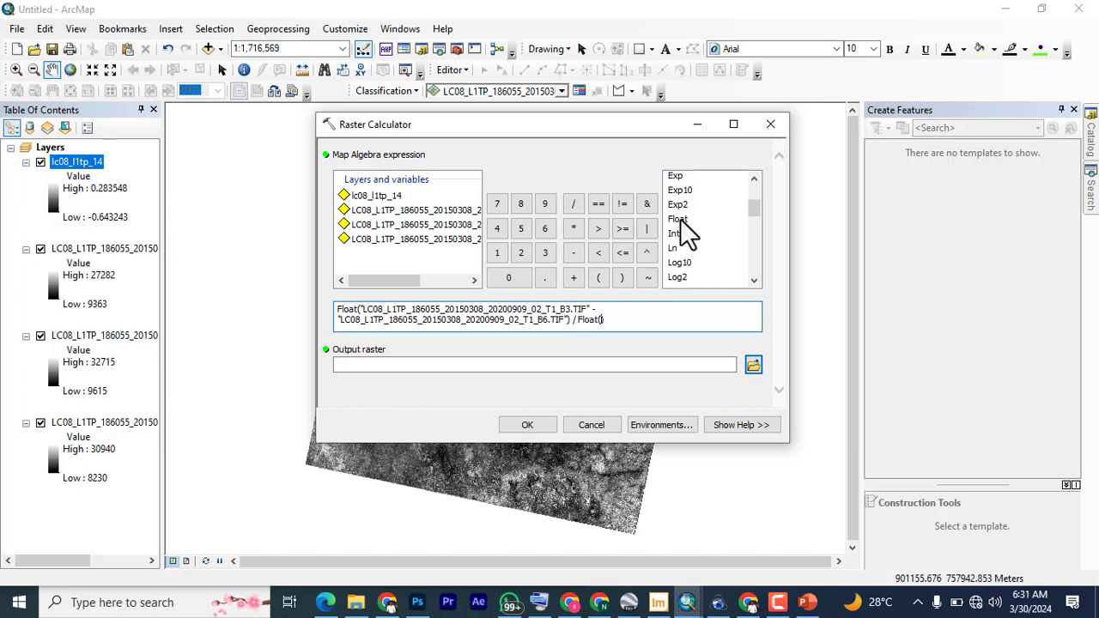
pyautogui.doubleClick(438, 217)
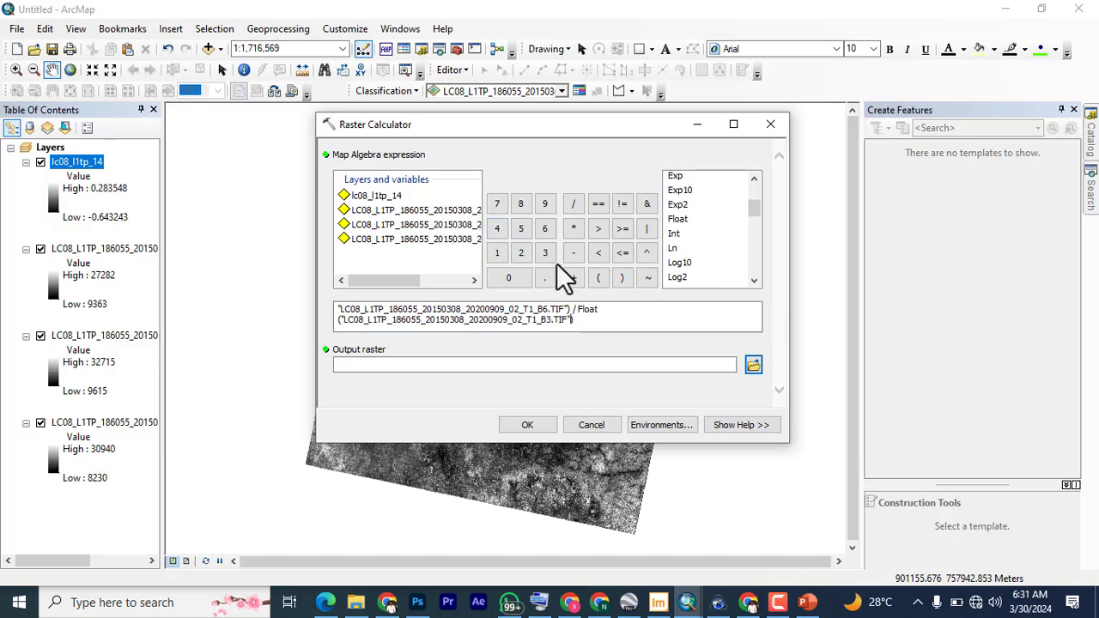
pyautogui.click(572, 276)
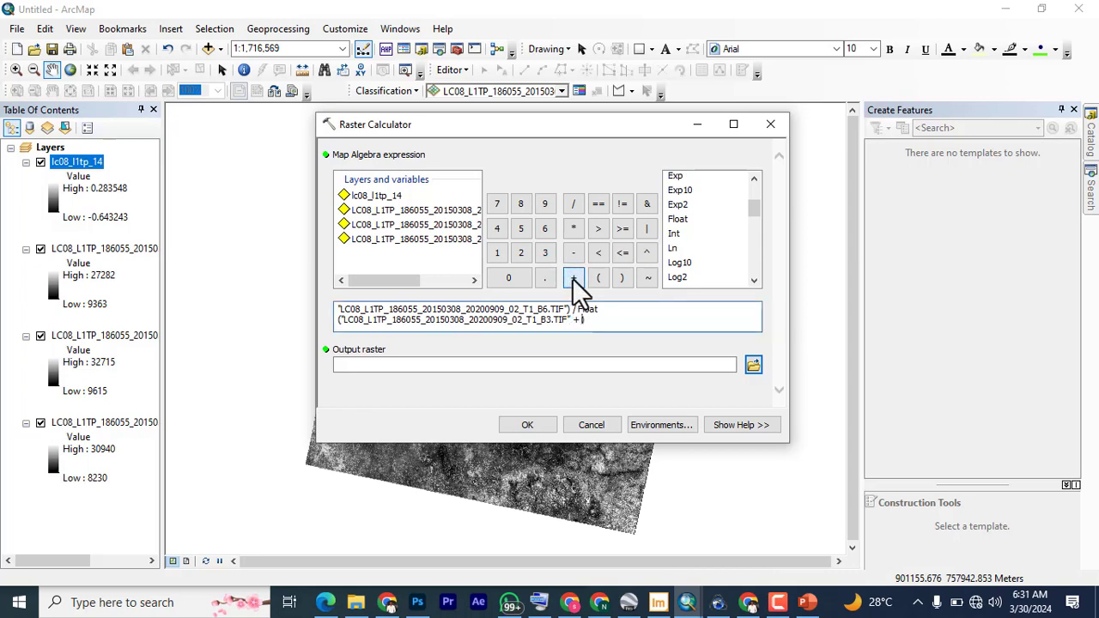
pyautogui.doubleClick(433, 240)
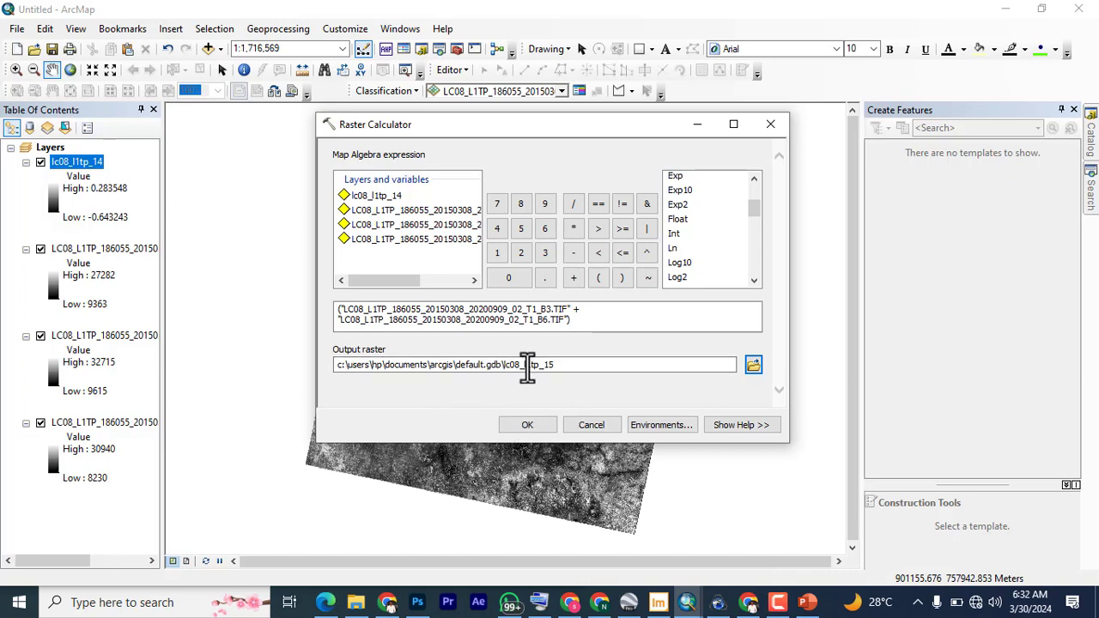
# Run the calculation to add MNDWI raster lc08_l1tp_15 (values -0.722135 to 0.105579).
pyautogui.click(532, 427)
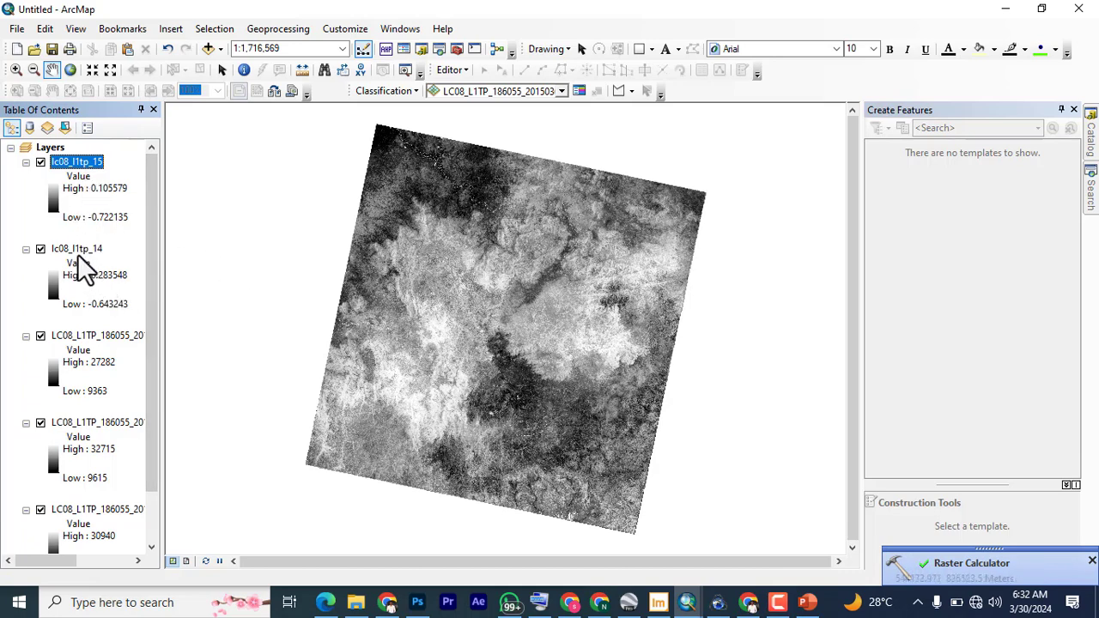
# Set lc08_l1tp_14's symbology to Classified with a purple-to-green color ramp.
pyautogui.rightClick(78, 254)
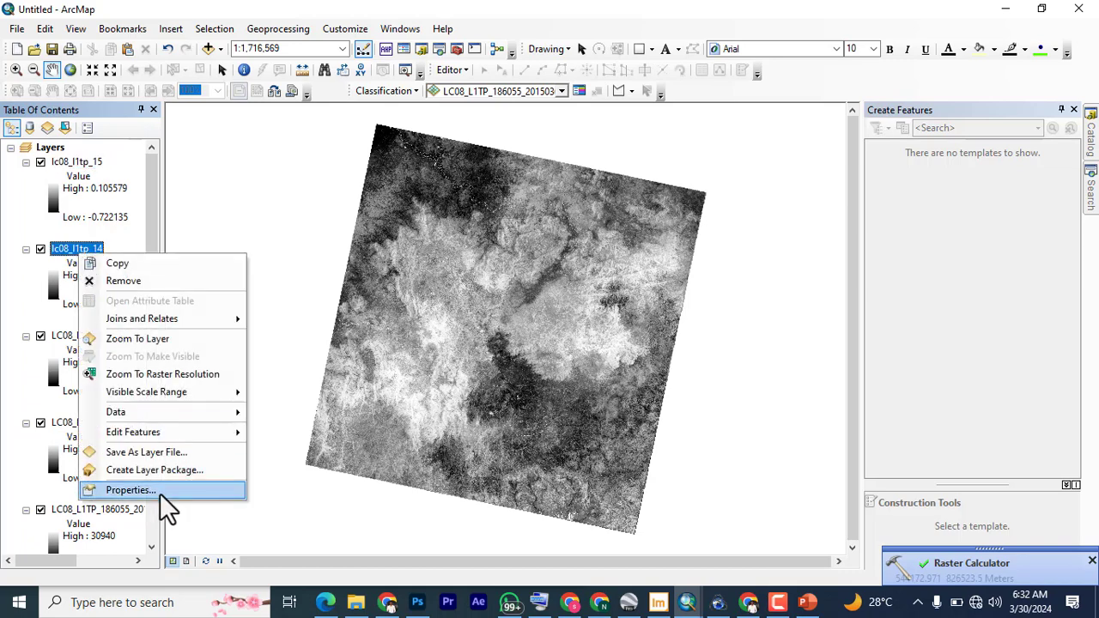
pyautogui.click(129, 491)
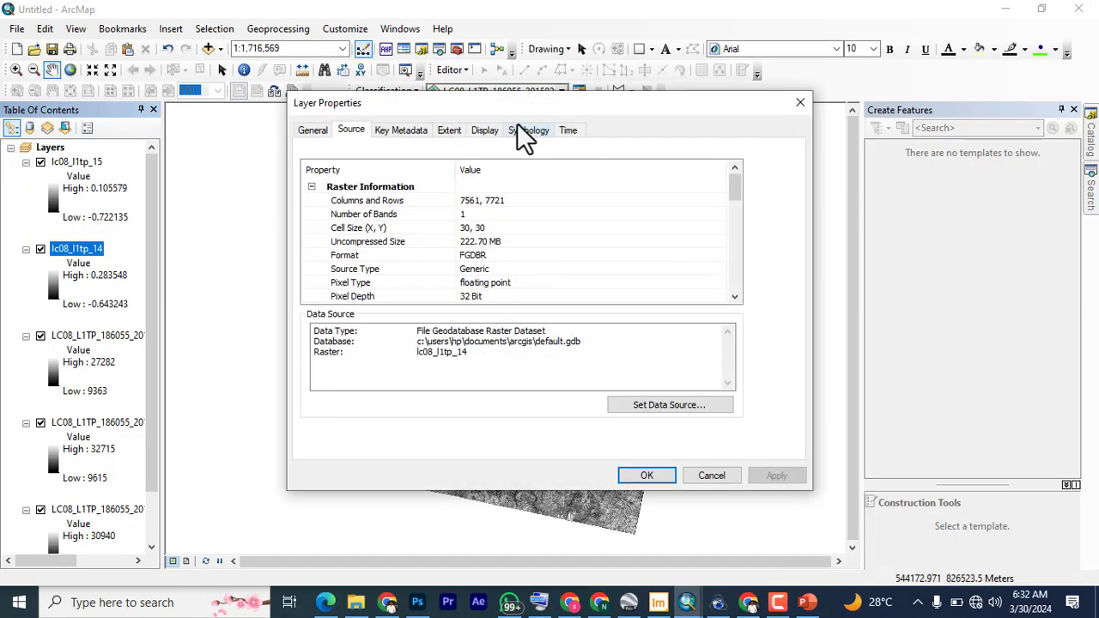
pyautogui.click(526, 131)
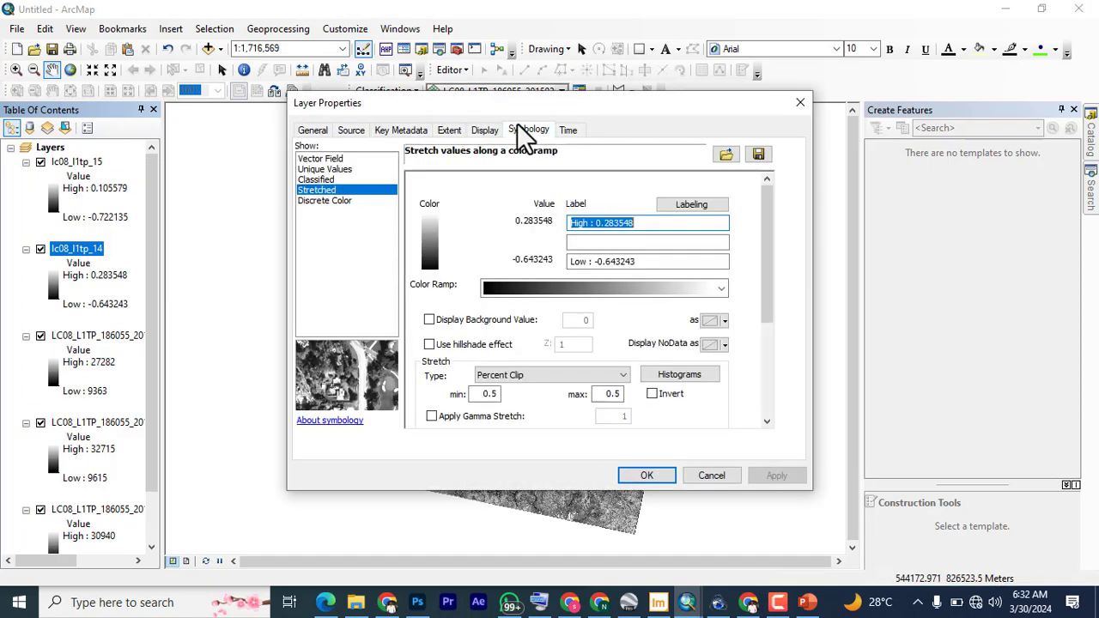
pyautogui.click(319, 181)
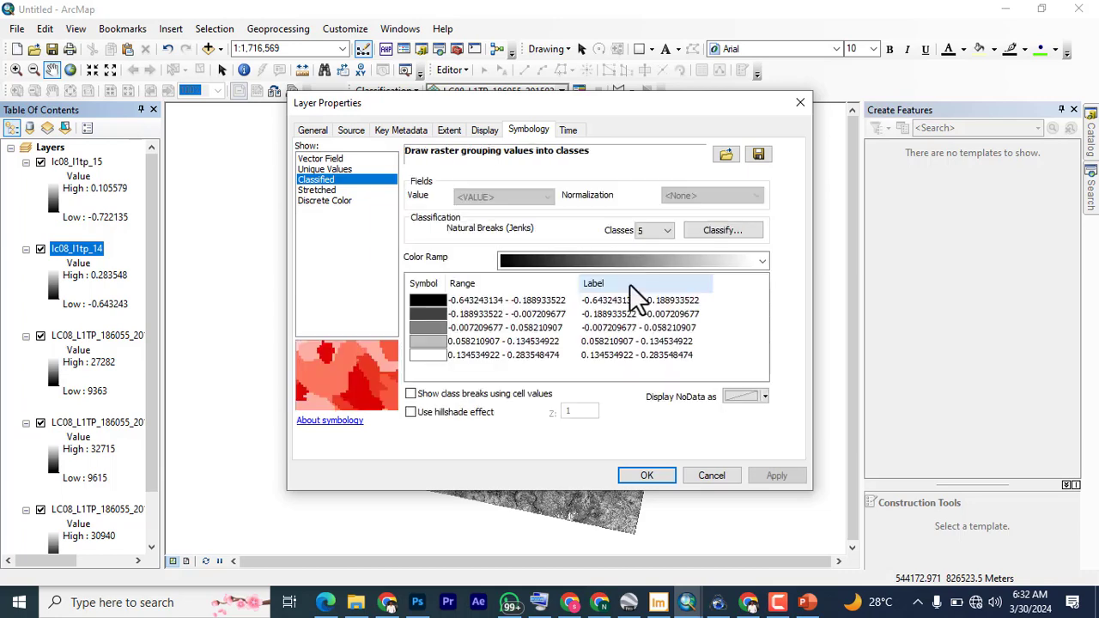
pyautogui.click(626, 261)
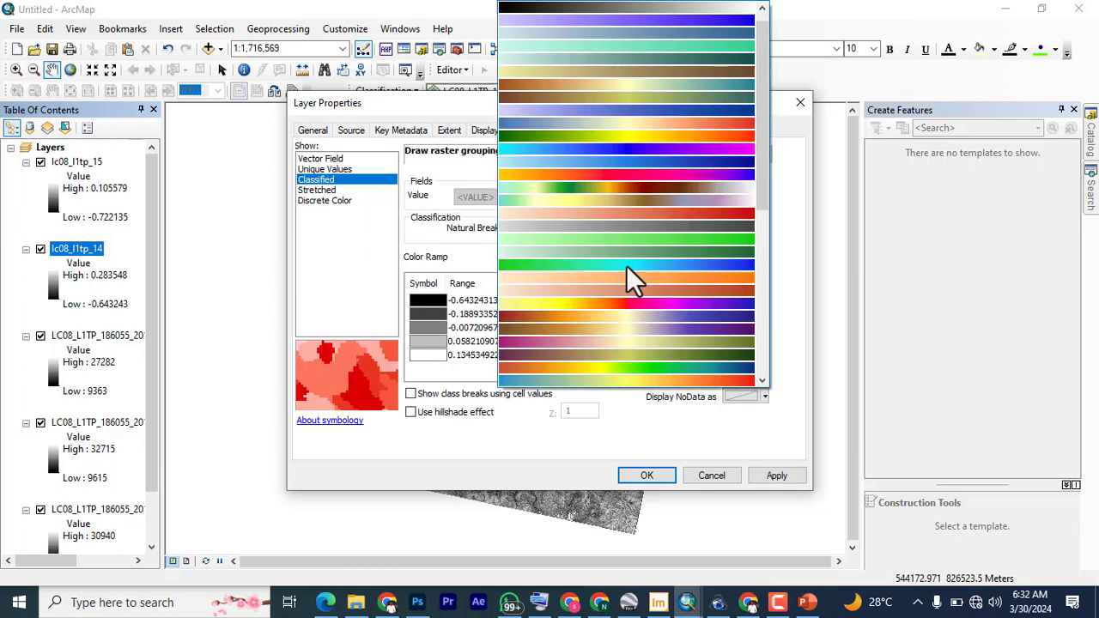
pyautogui.click(640, 353)
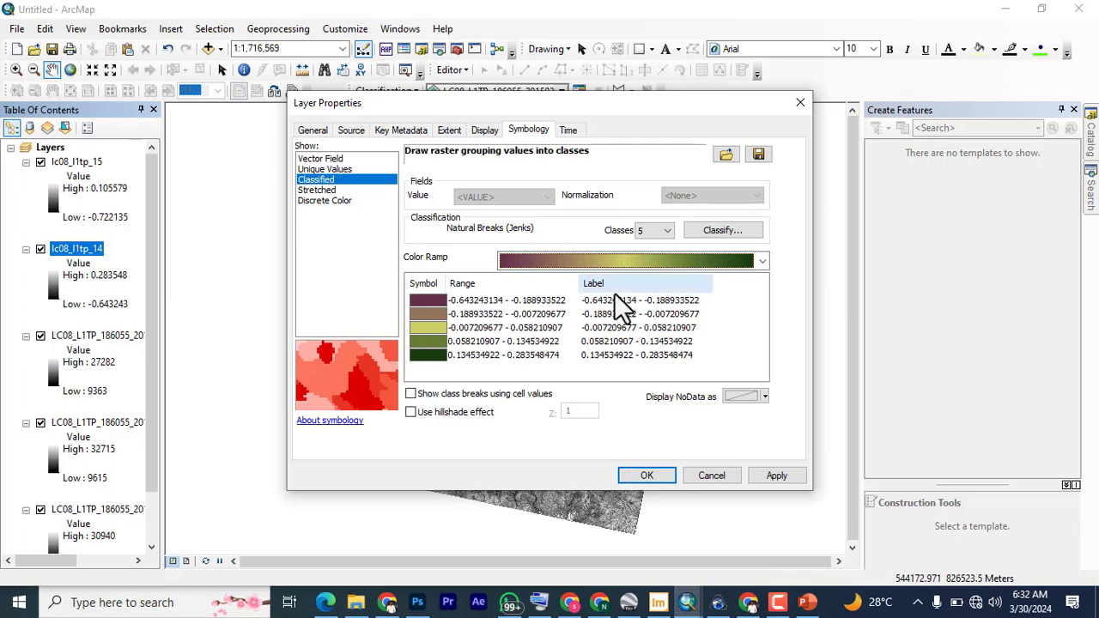
# Round the class labels to 3 significant digits and apply the symbology.
pyautogui.click(615, 288)
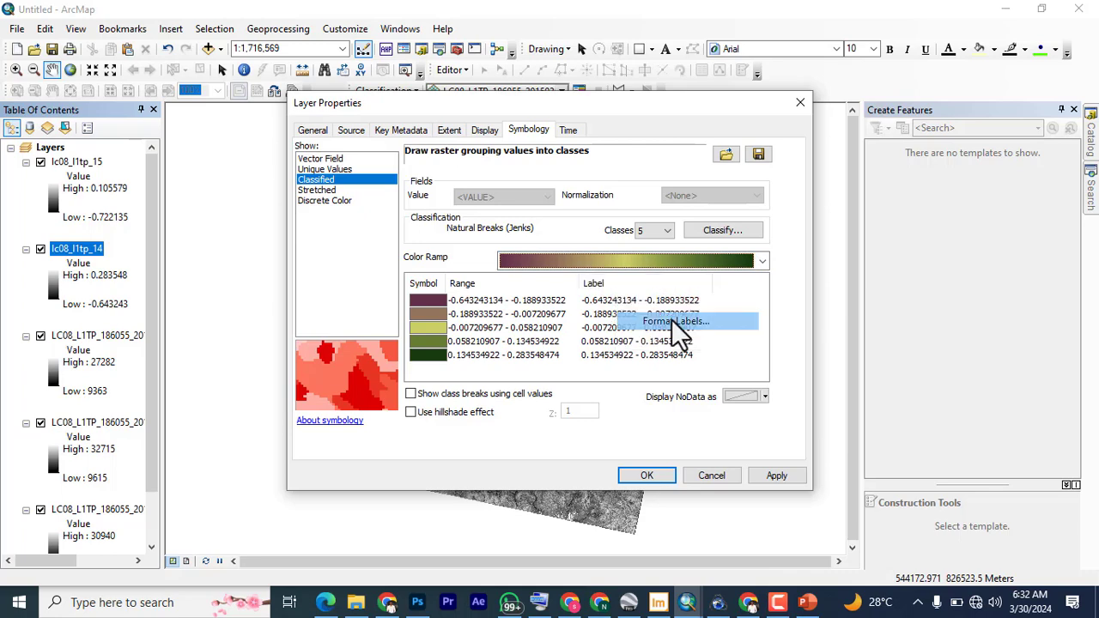
pyautogui.click(673, 322)
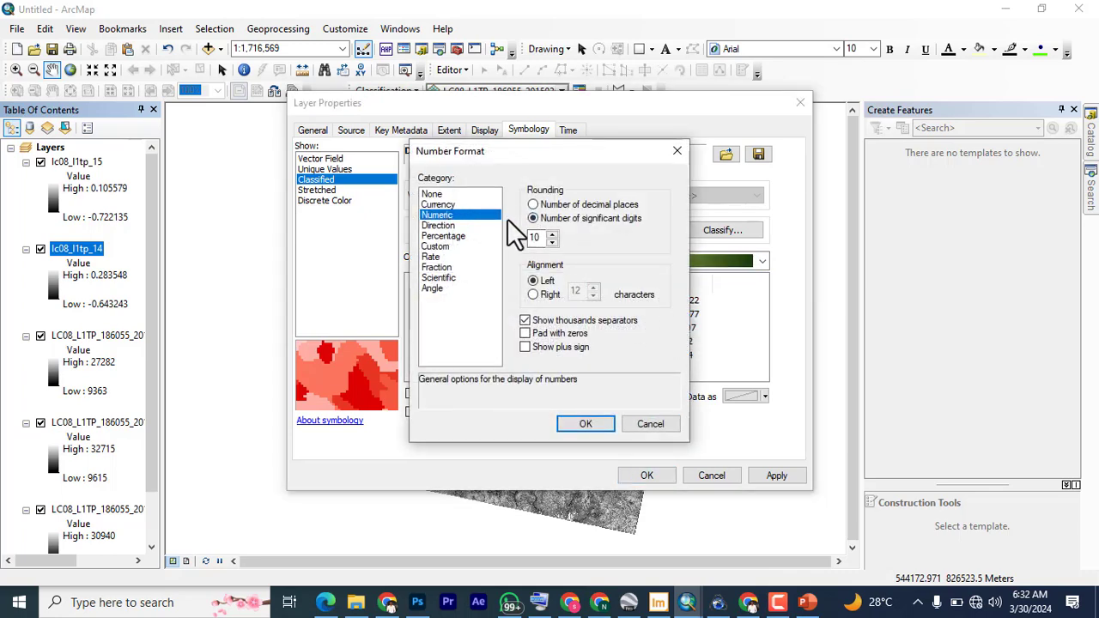
pyautogui.doubleClick(535, 237)
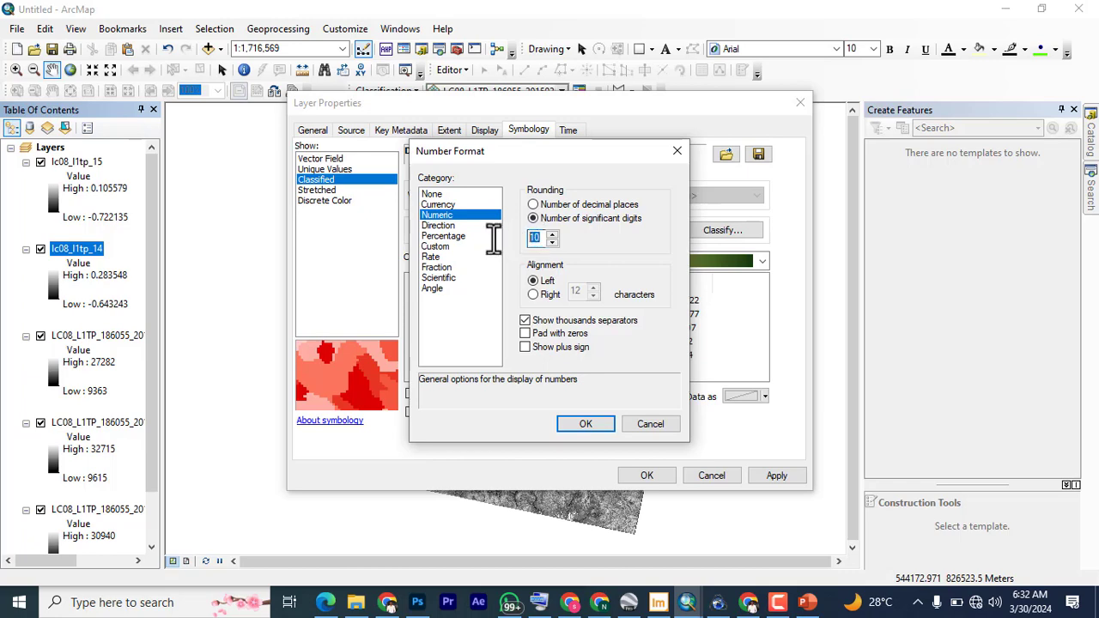
pyautogui.write('3')
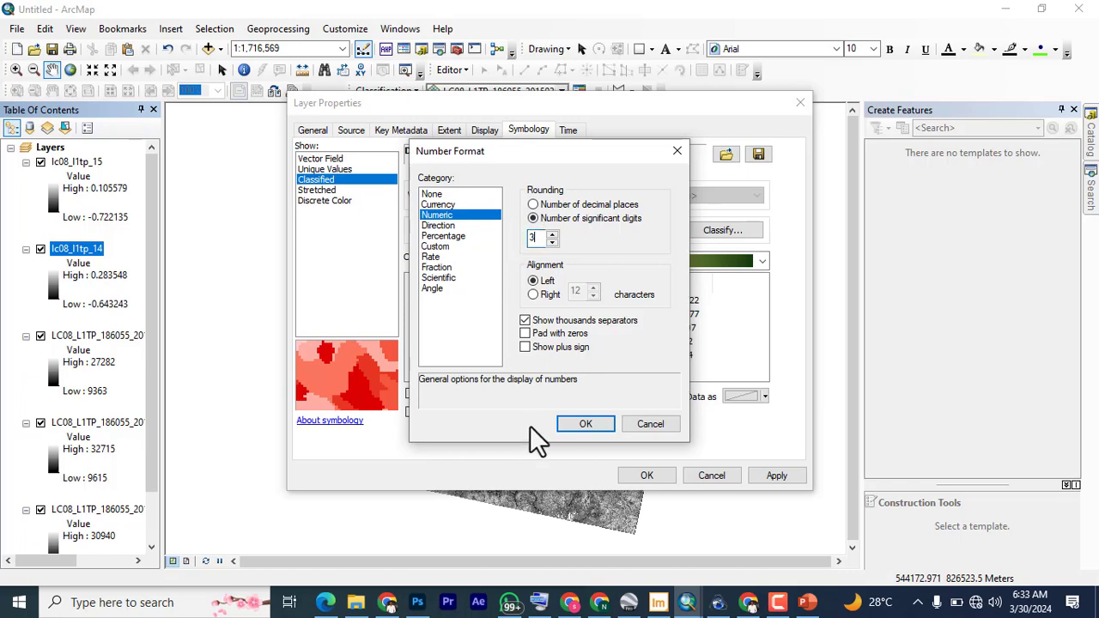
pyautogui.click(587, 424)
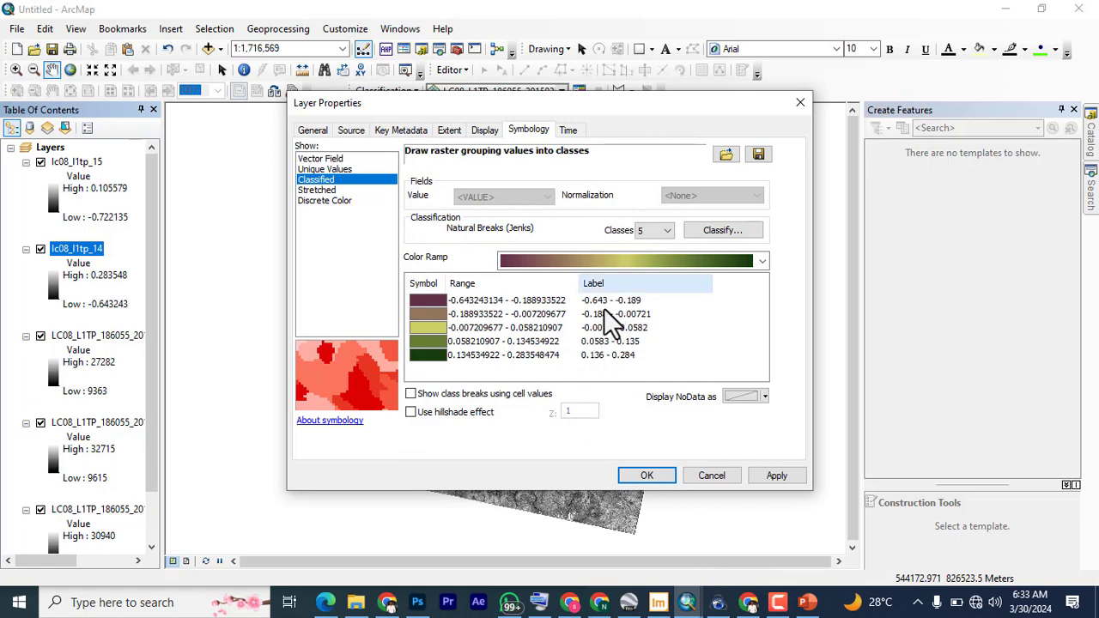
pyautogui.click(764, 478)
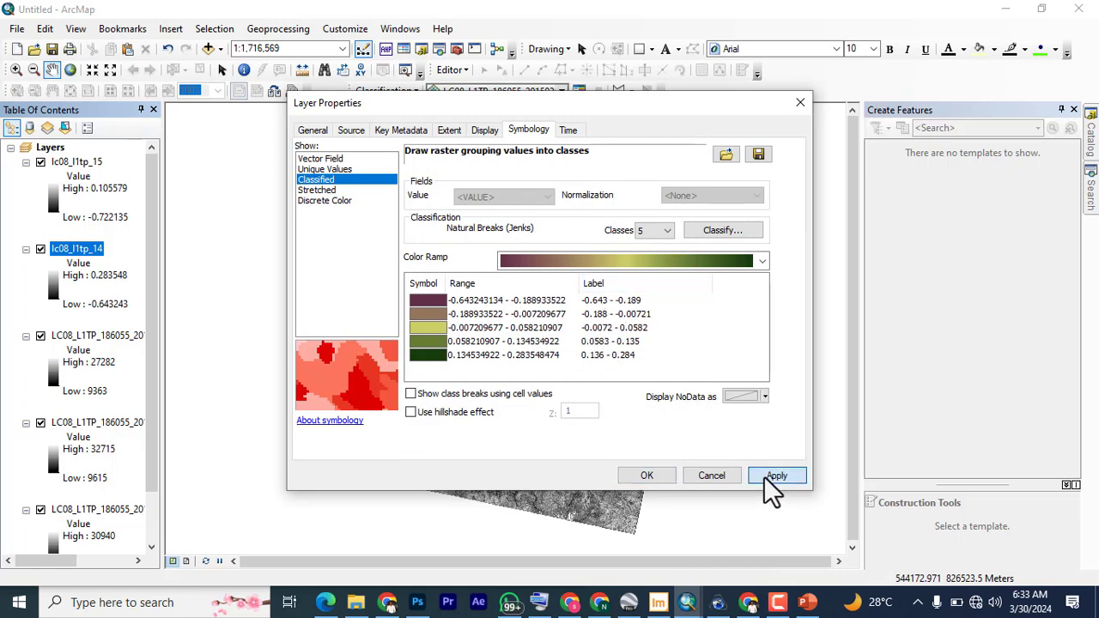
pyautogui.click(648, 477)
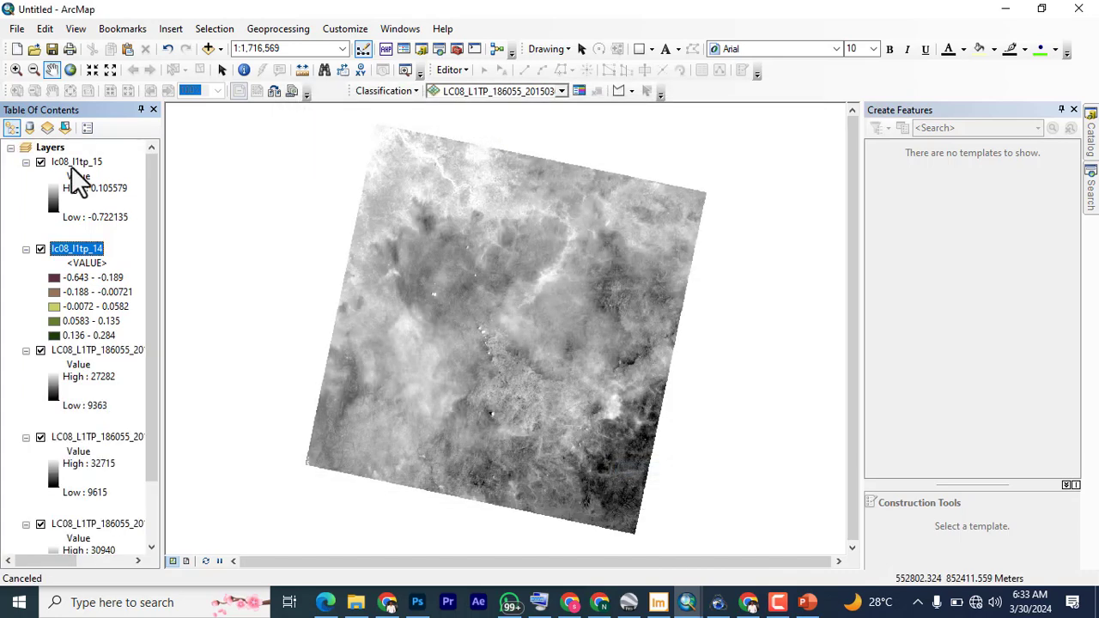
# Set lc08_l1tp_15's symbology to Classified with a brown-to-purple color ramp.
pyautogui.rightClick(75, 163)
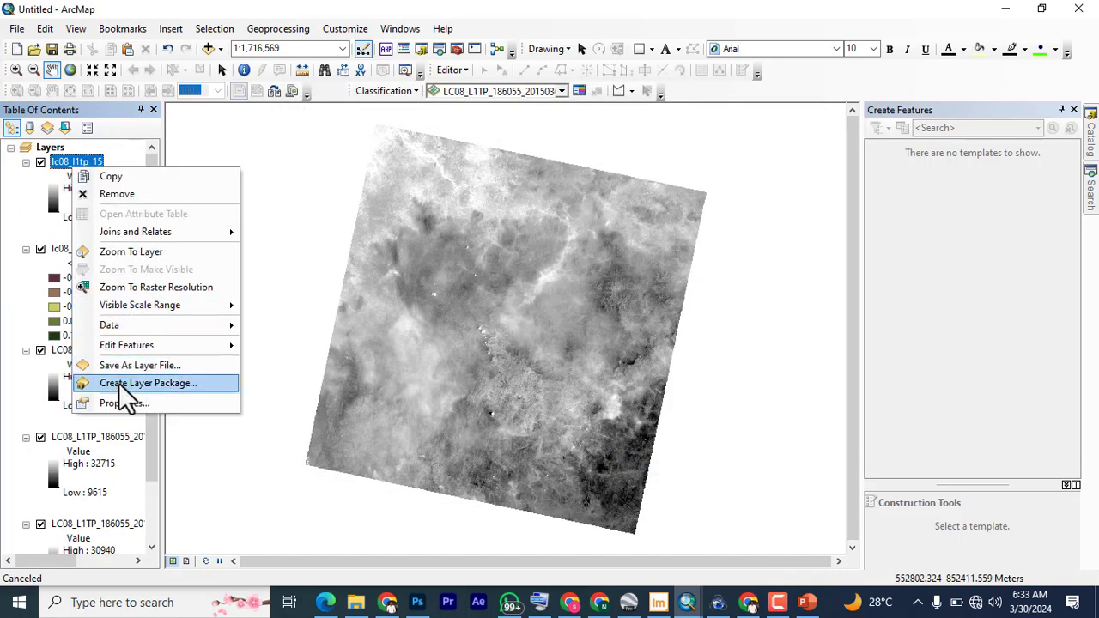
pyautogui.click(123, 404)
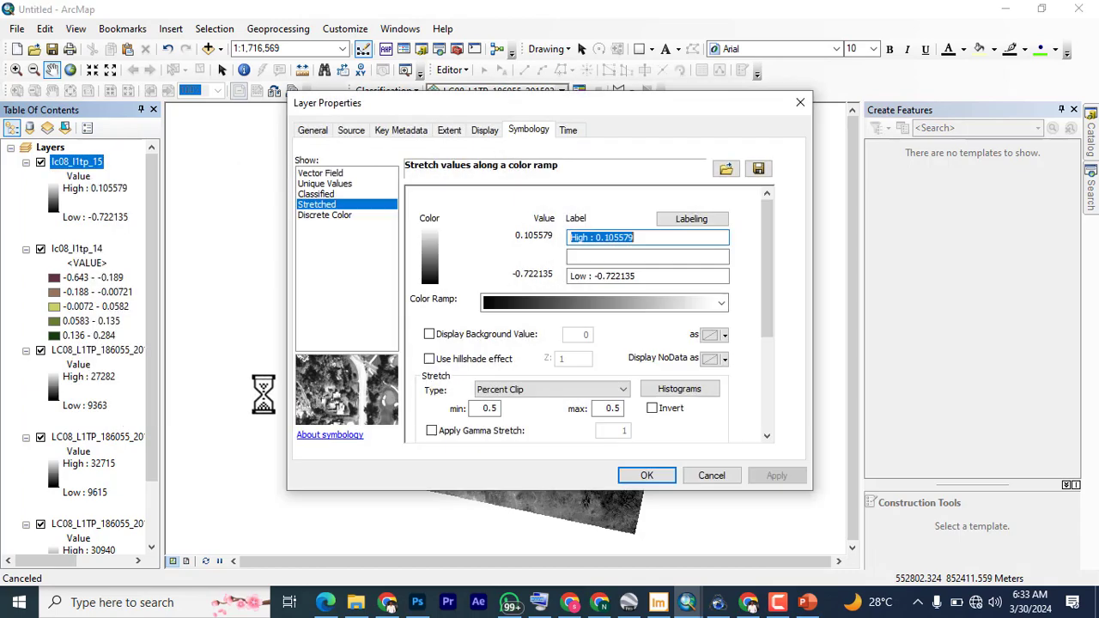
pyautogui.click(319, 194)
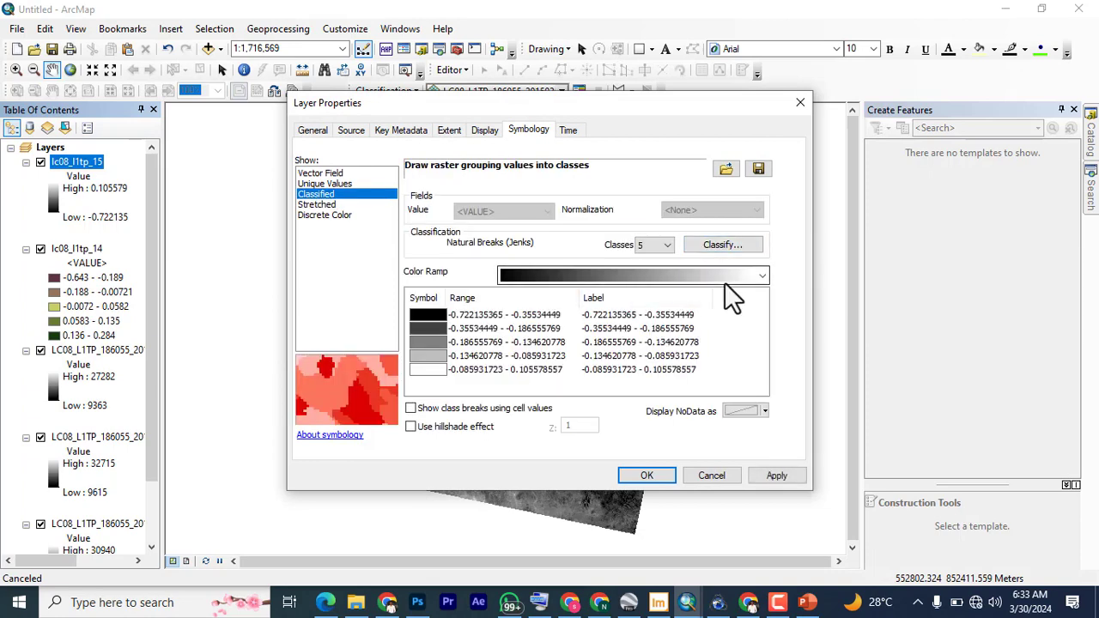
pyautogui.click(732, 297)
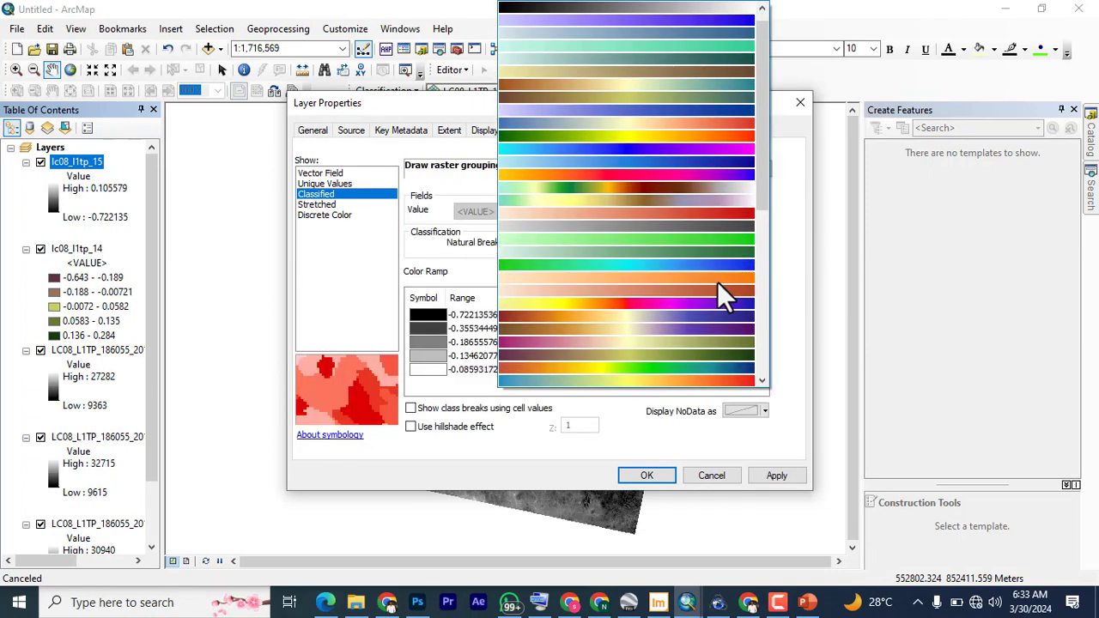
pyautogui.click(635, 328)
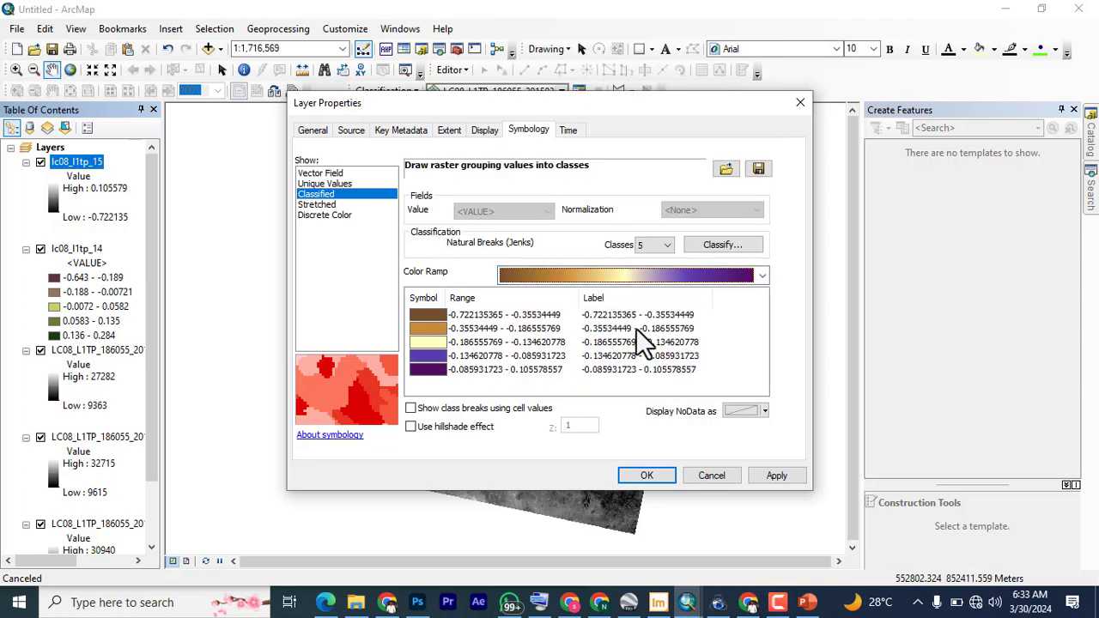
# Round the class labels to 3 significant digits and confirm the symbology.
pyautogui.rightClick(604, 306)
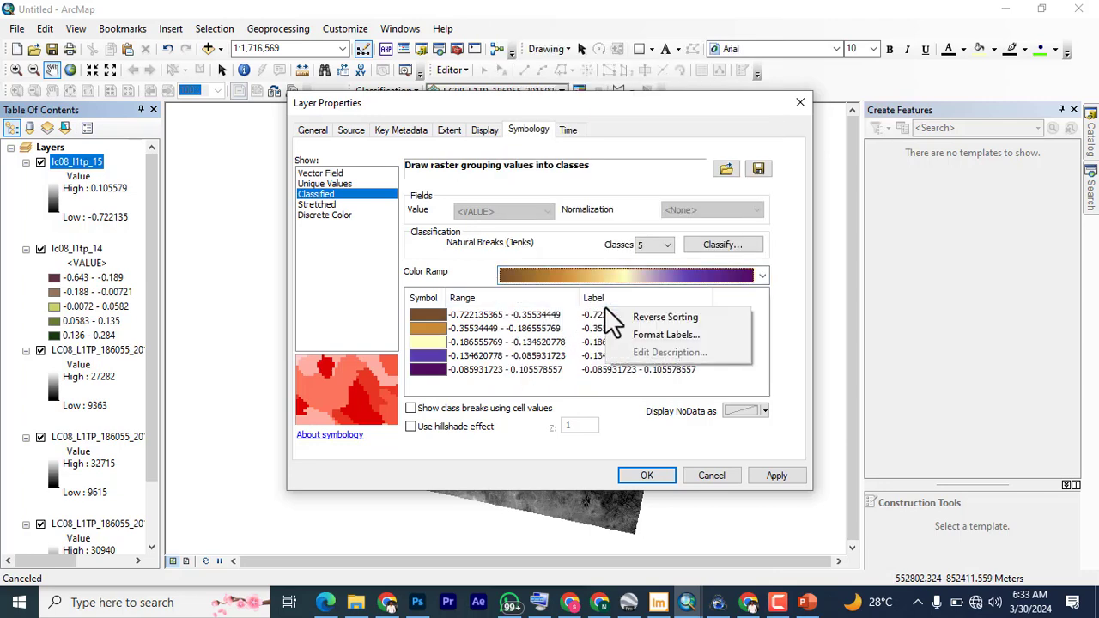
pyautogui.click(650, 339)
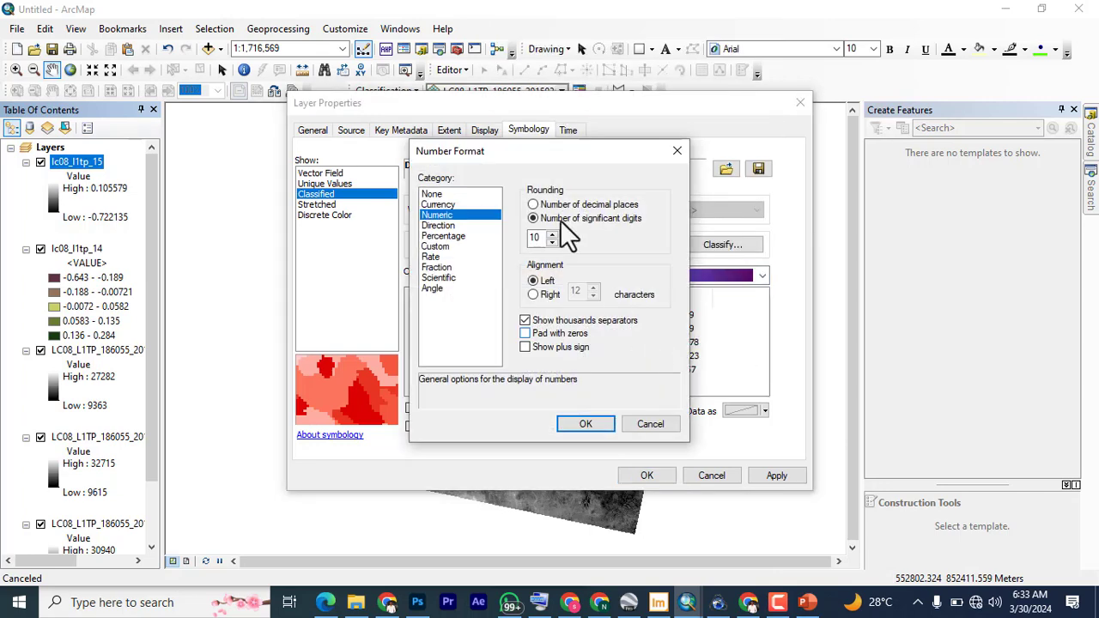
pyautogui.doubleClick(534, 238)
pyautogui.write('3')
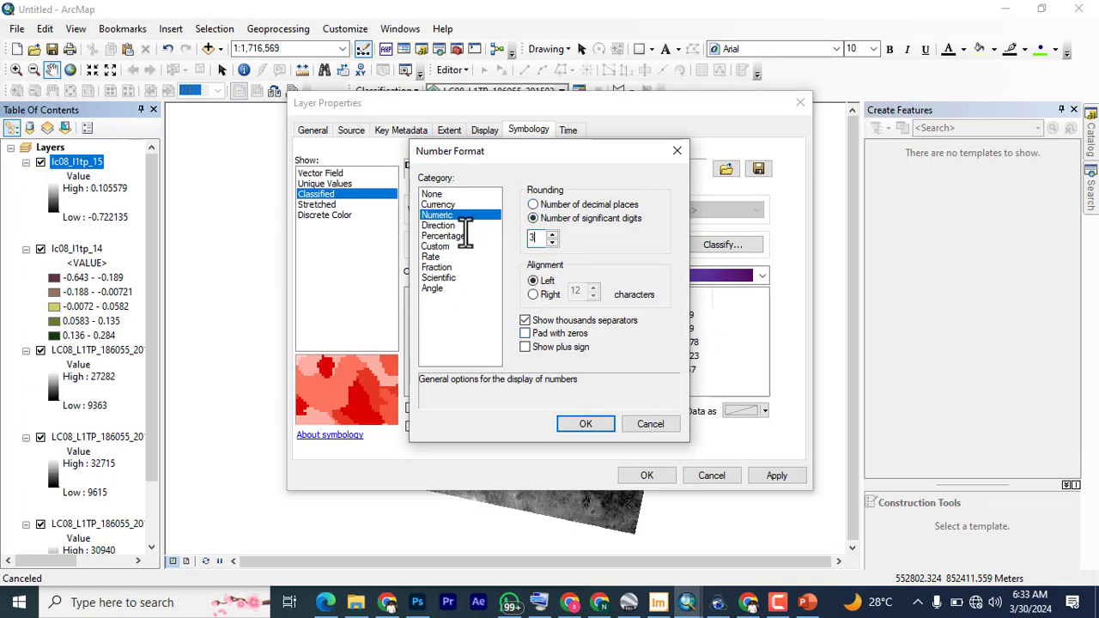
pyautogui.click(585, 424)
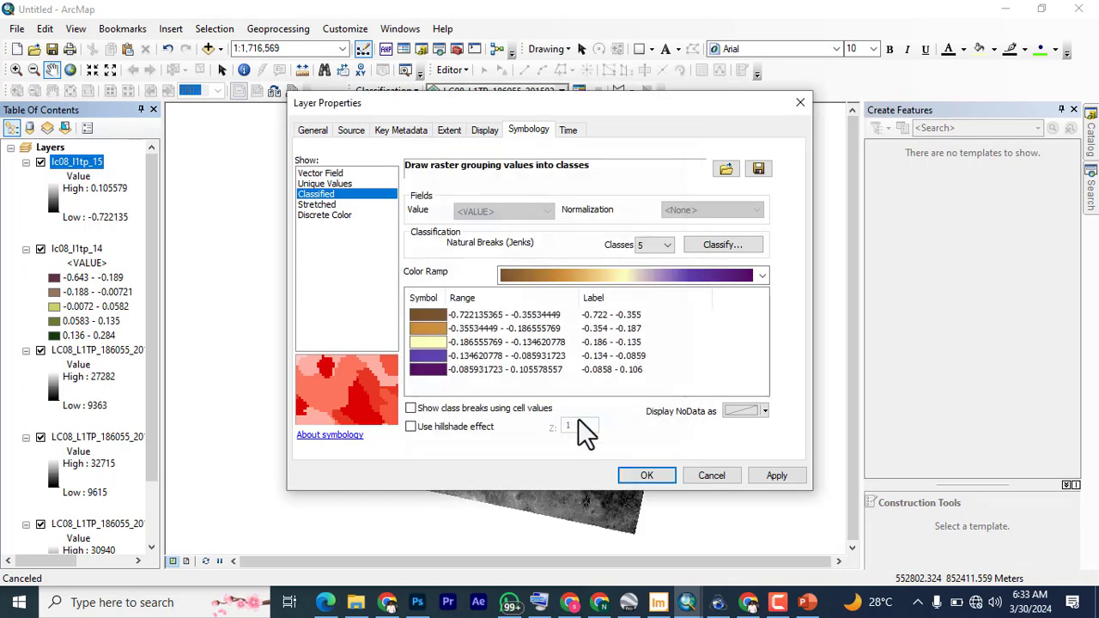
pyautogui.click(663, 480)
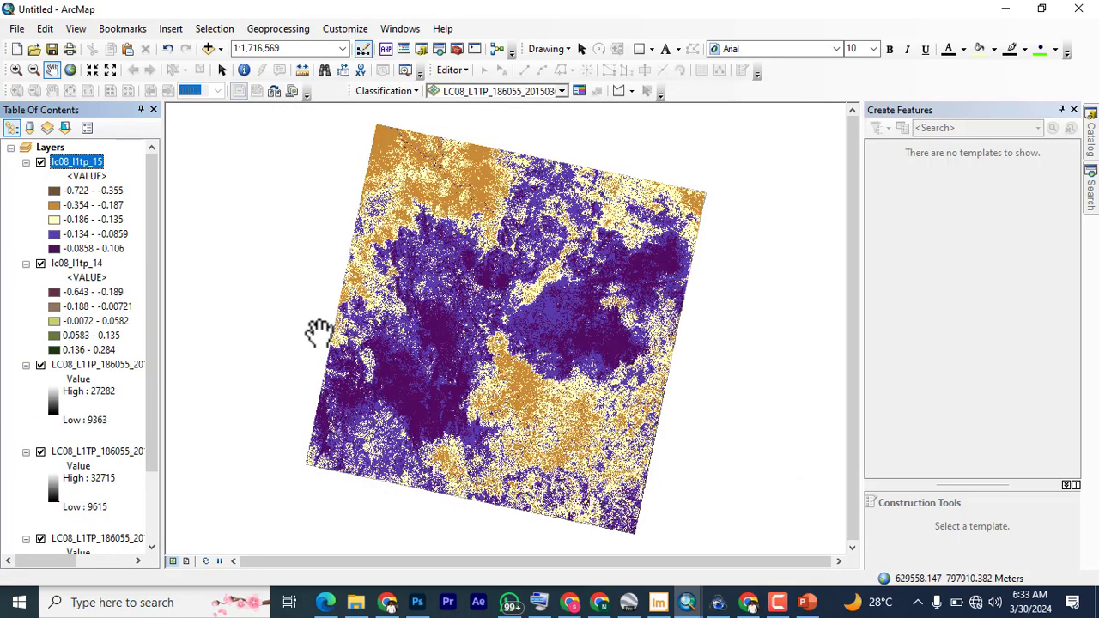
# Turn off lc08_l1tp_14 and the three grayscale Landsat band layers.
pyautogui.click(40, 263)
pyautogui.click(41, 263)
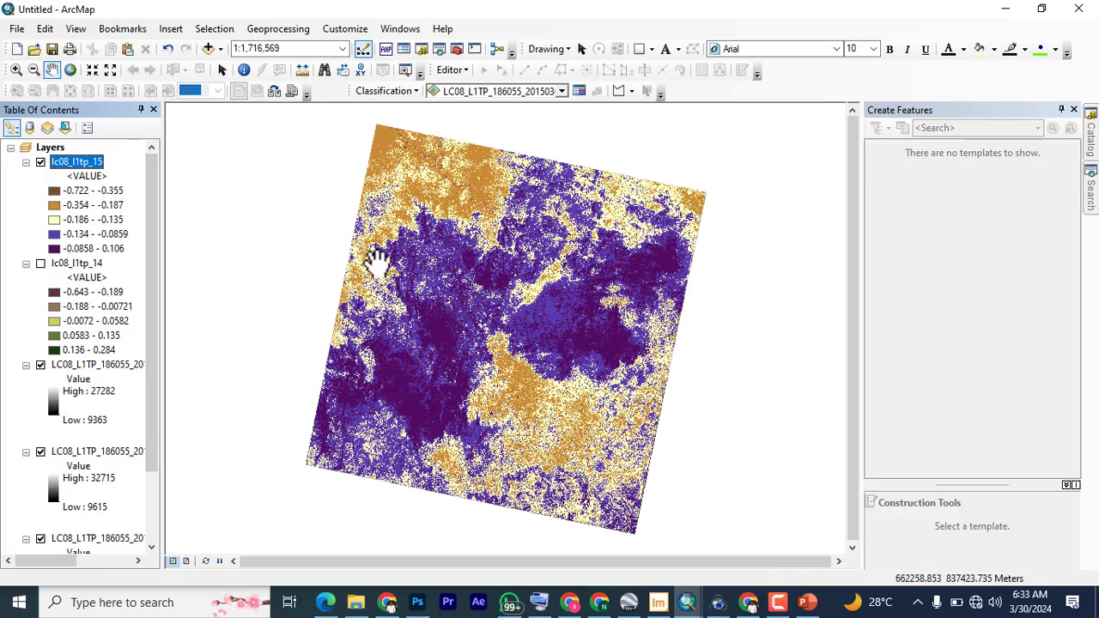
pyautogui.scroll(1, 466, 335)
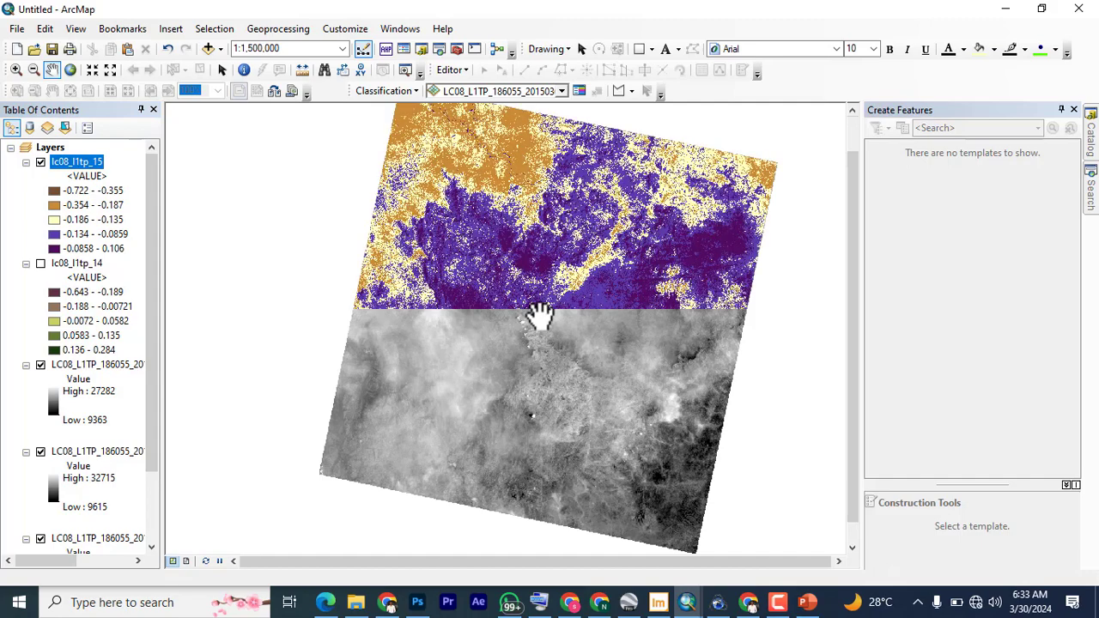
pyautogui.click(41, 368)
pyautogui.click(41, 453)
pyautogui.click(39, 540)
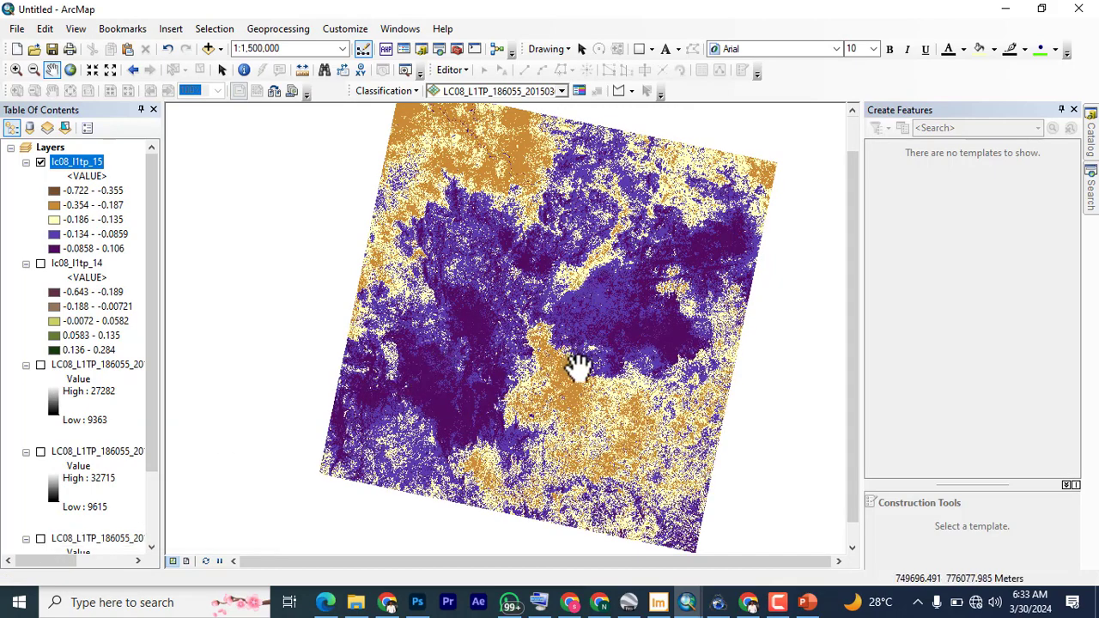
# Recentre the raster and move lc08_l1tp_15 below lc08_l1tp_14 in the layer order.
pyautogui.scroll(-1, 577, 367)
pyautogui.moveTo(578, 368)
pyautogui.mouseDown()
pyautogui.moveTo(490, 289)
pyautogui.moveTo(538, 307)
pyautogui.mouseUp()
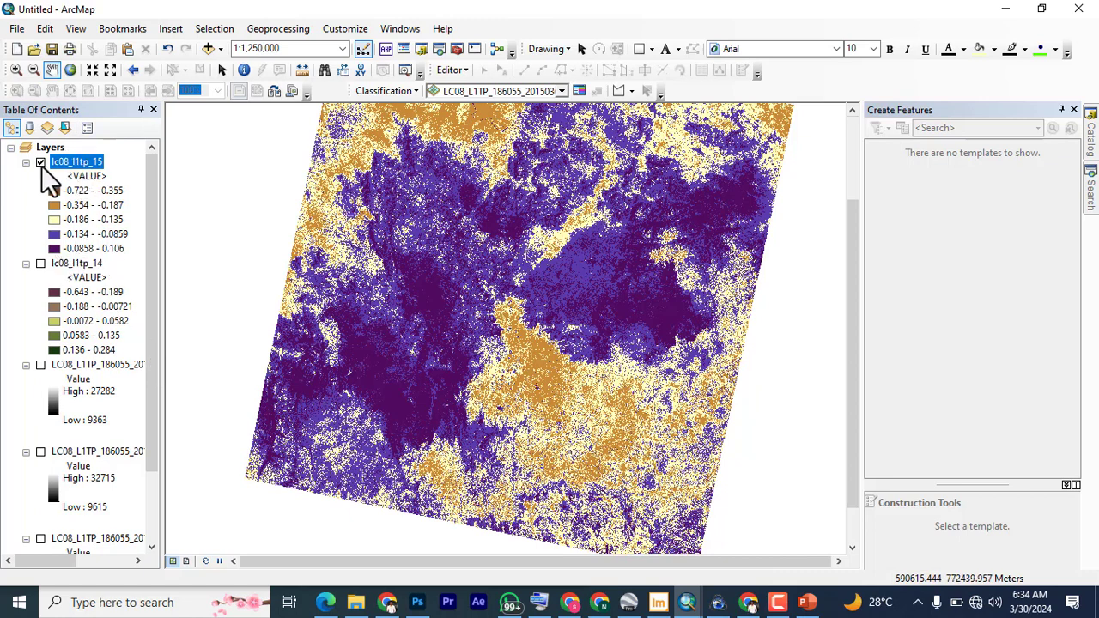
pyautogui.moveTo(41, 166); pyautogui.dragTo(43, 273)
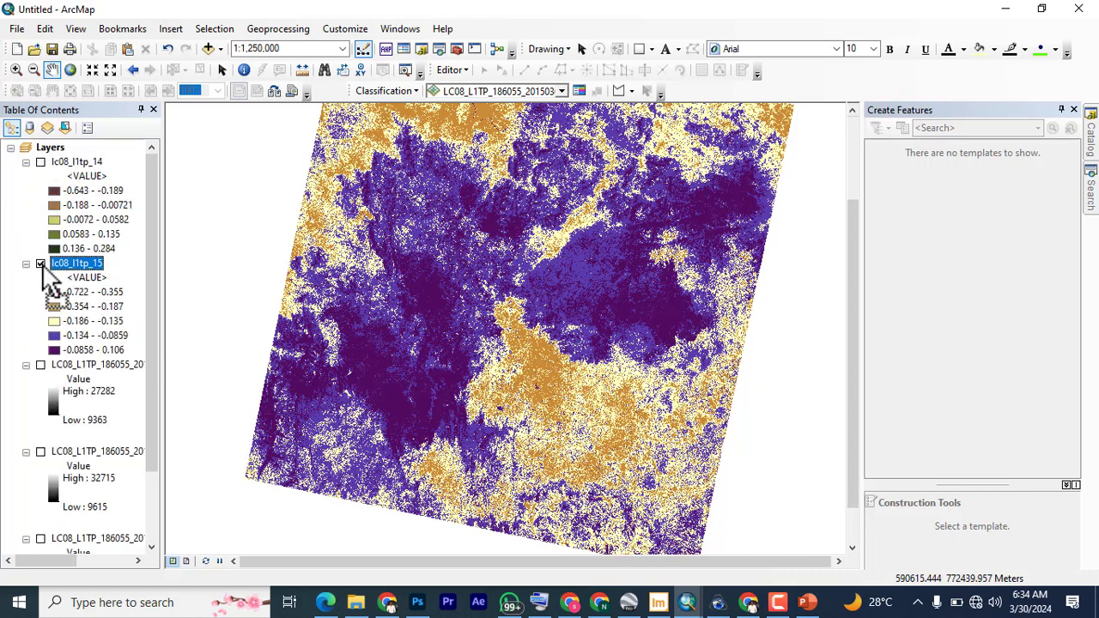
# Show lc08_l1tp_14's five green-to-brown classes with lc08_l1tp_15 hidden, panning to inspect them.
pyautogui.click(39, 162)
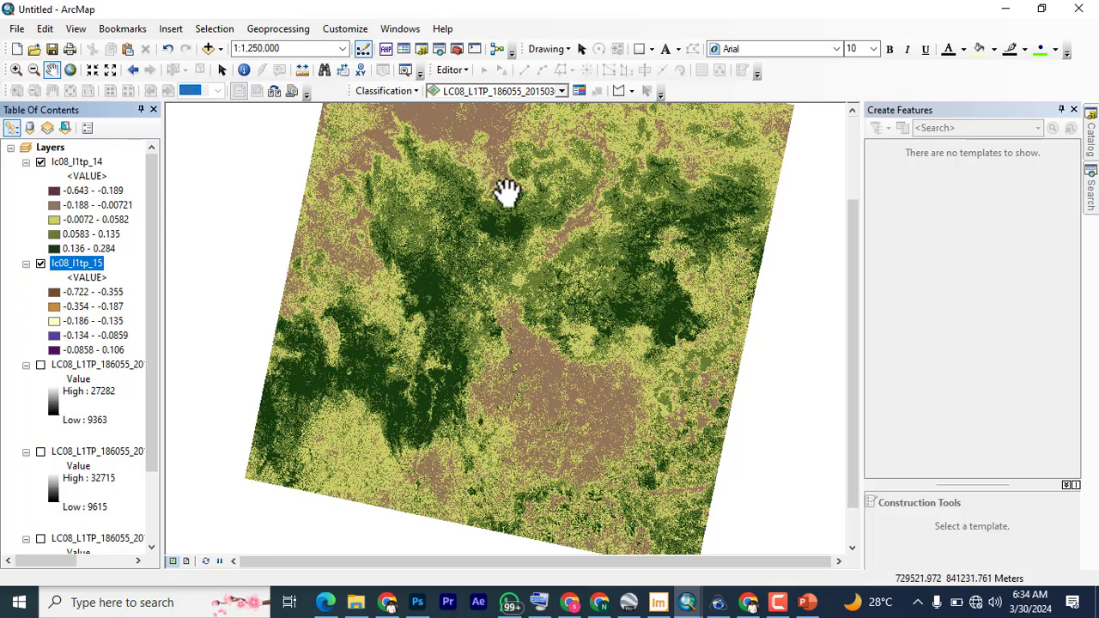
pyautogui.moveTo(503, 191); pyautogui.dragTo(473, 246)
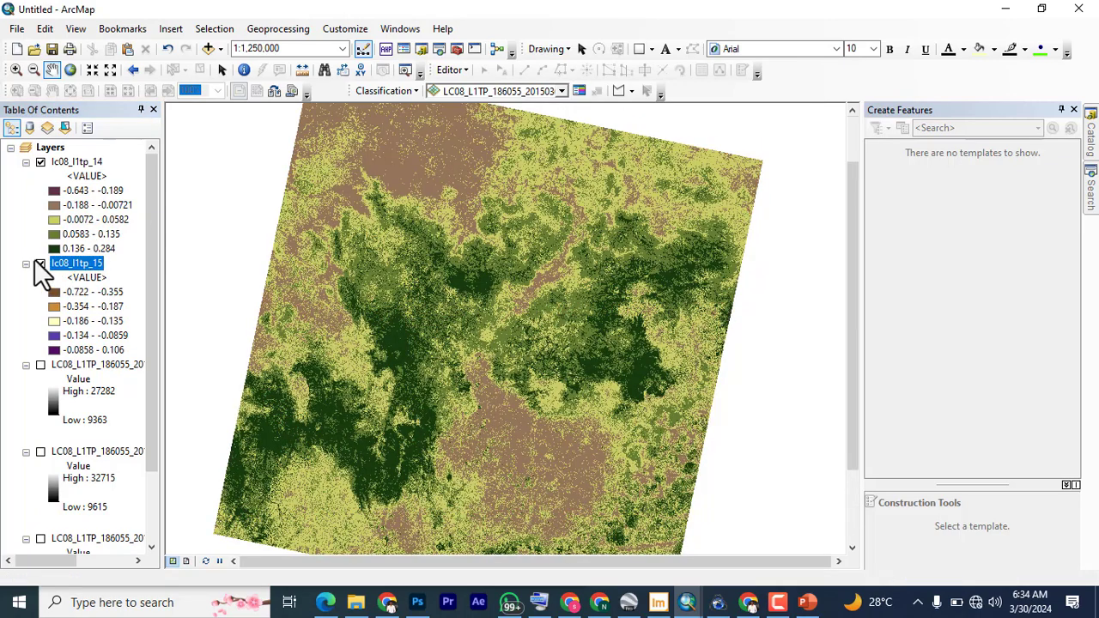
pyautogui.click(40, 263)
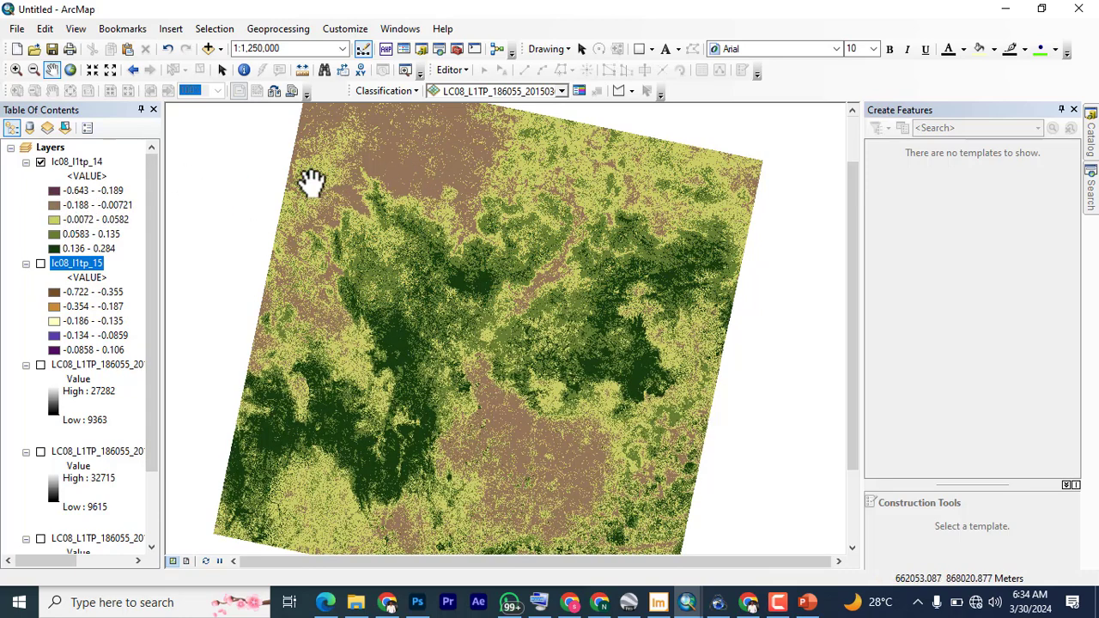
pyautogui.moveTo(466, 326); pyautogui.dragTo(442, 223)
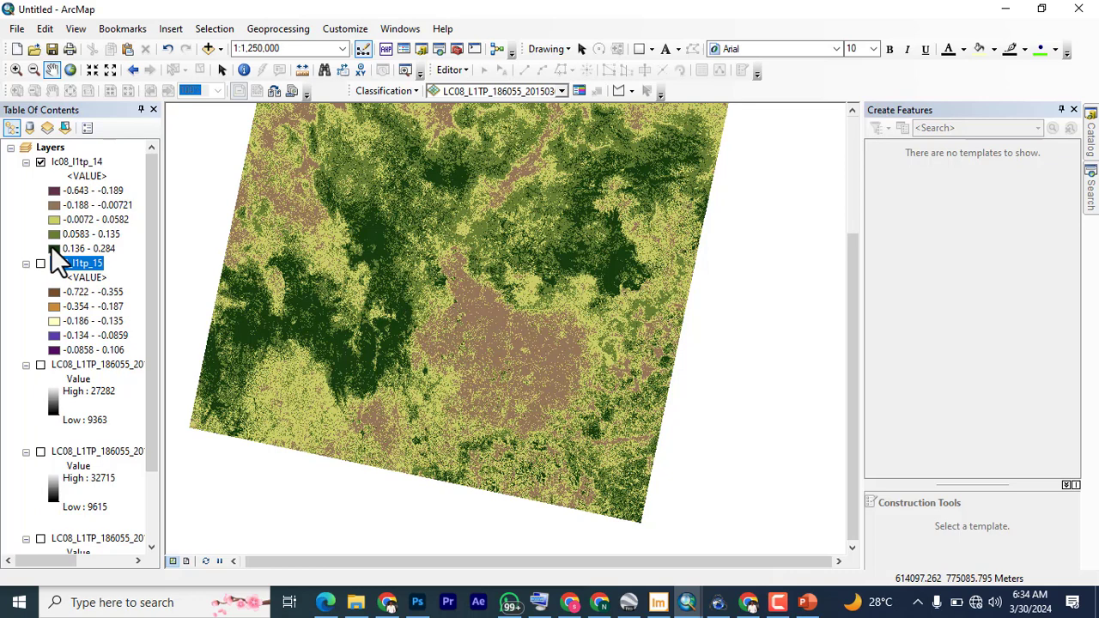
pyautogui.moveTo(331, 277); pyautogui.dragTo(402, 307)
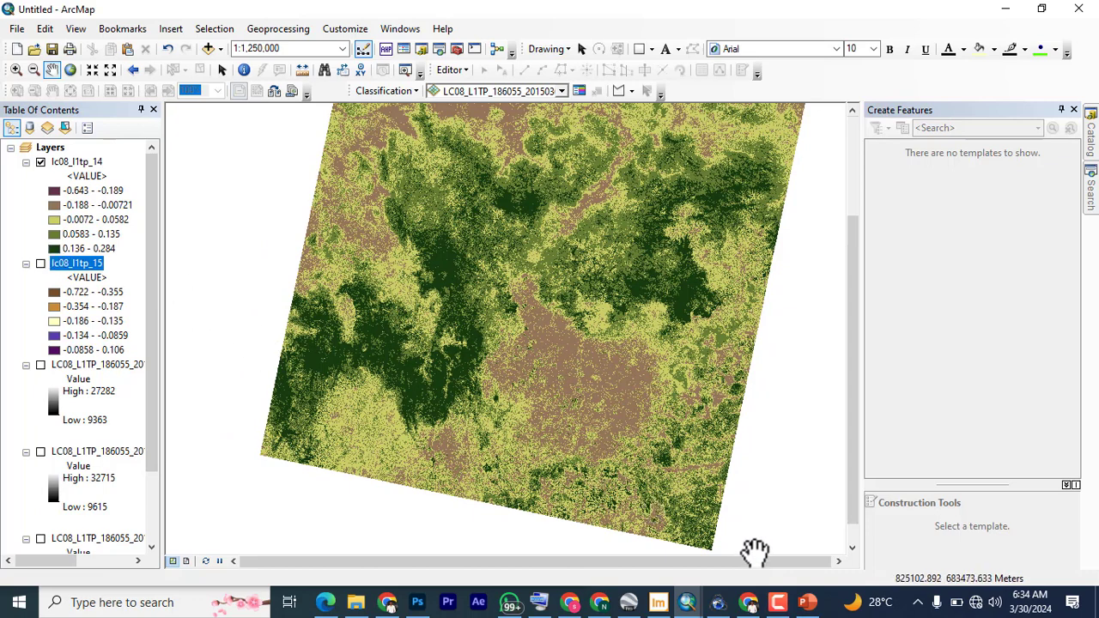
# Review the MNDWI Landsat 8 formula slide in PowerPoint, then return to the untitled ArcMap document.
pyautogui.click(808, 603)
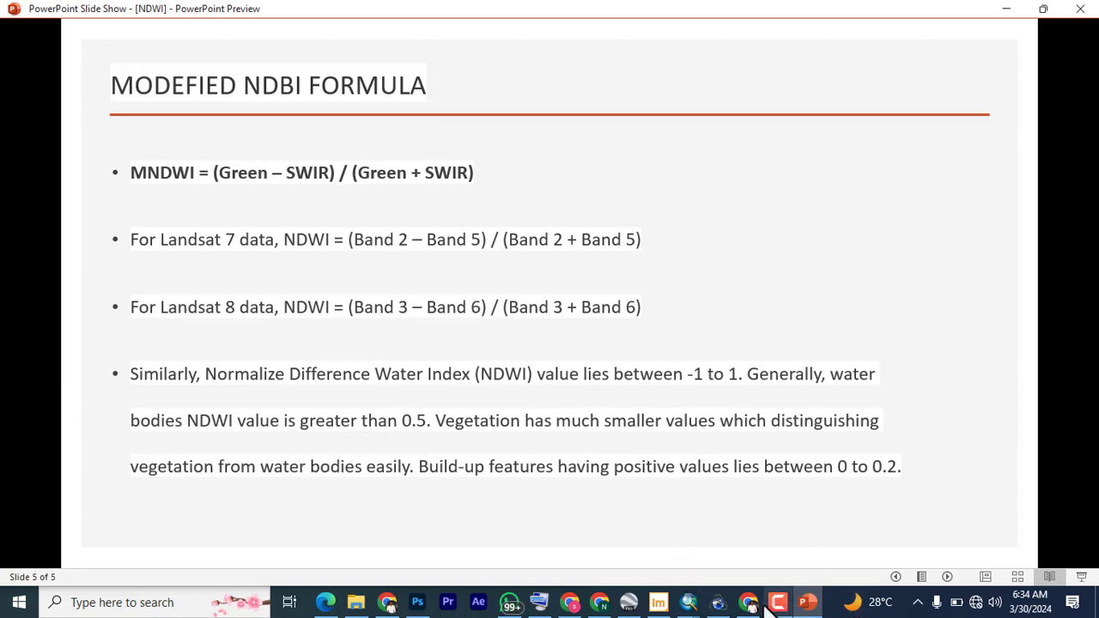
pyautogui.moveTo(696, 605)
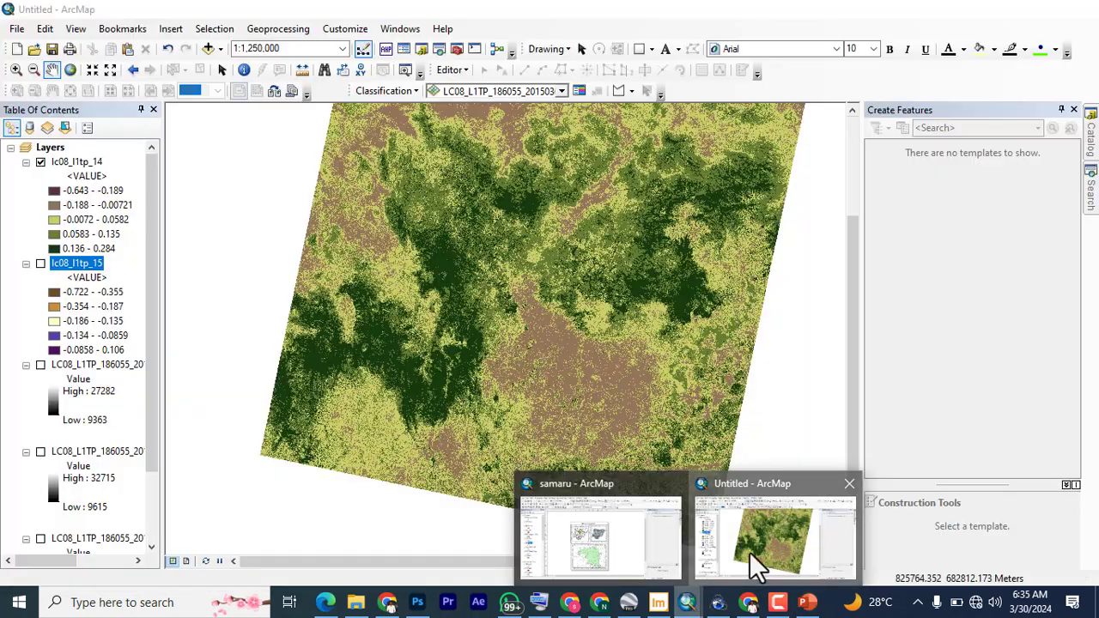
pyautogui.click(749, 554)
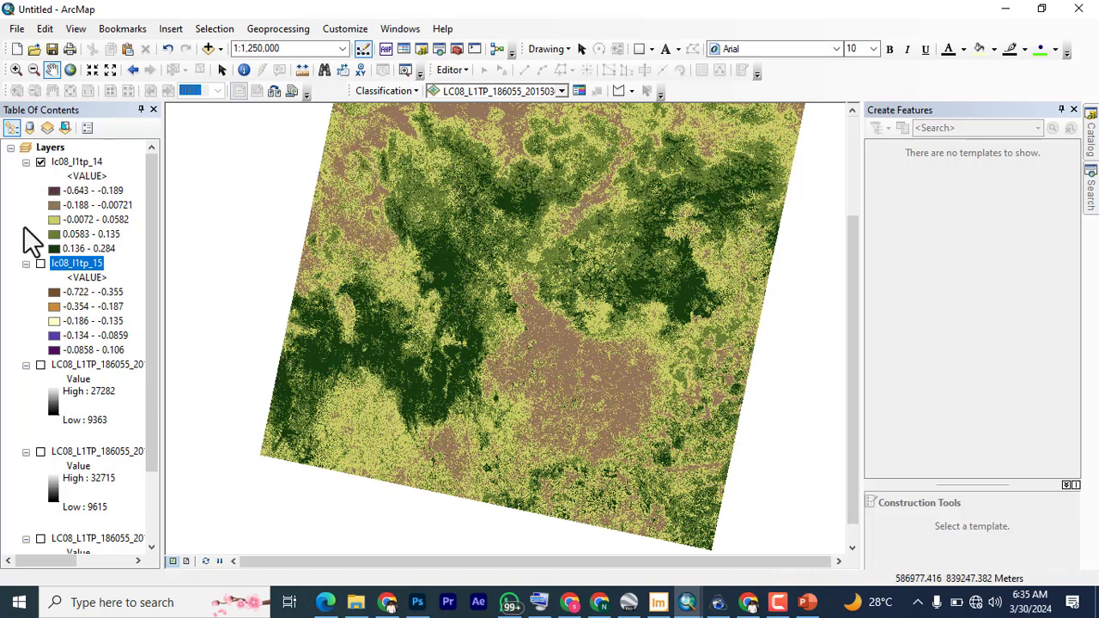
# Show lc08_l1tp_15's five purple-and-orange classes with lc08_l1tp_14 hidden, panning around the raster.
pyautogui.click(39, 263)
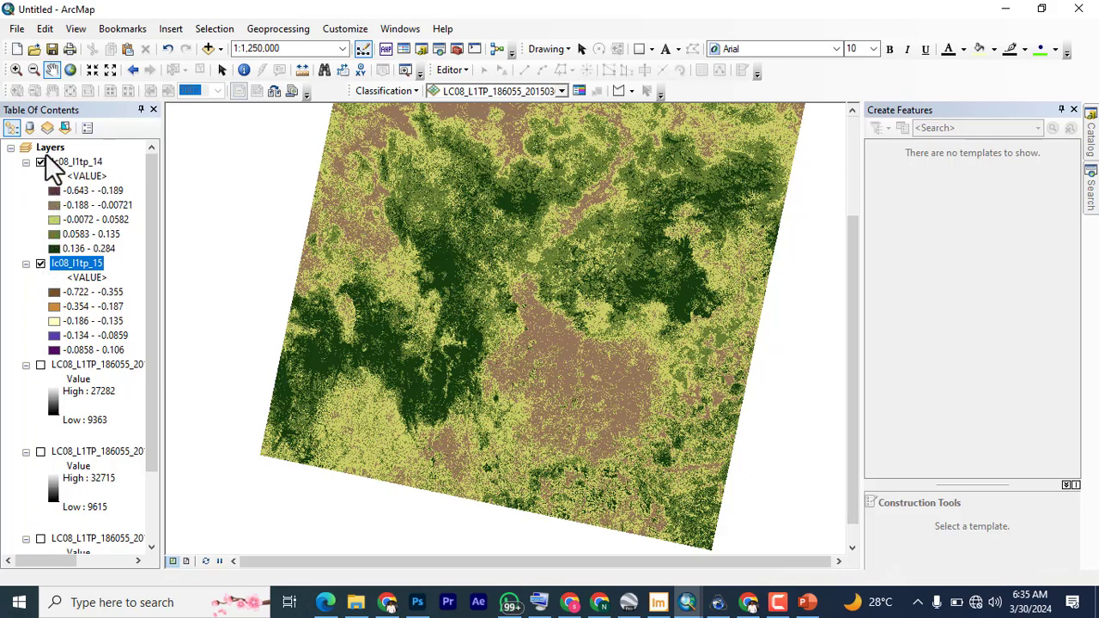
pyautogui.click(40, 163)
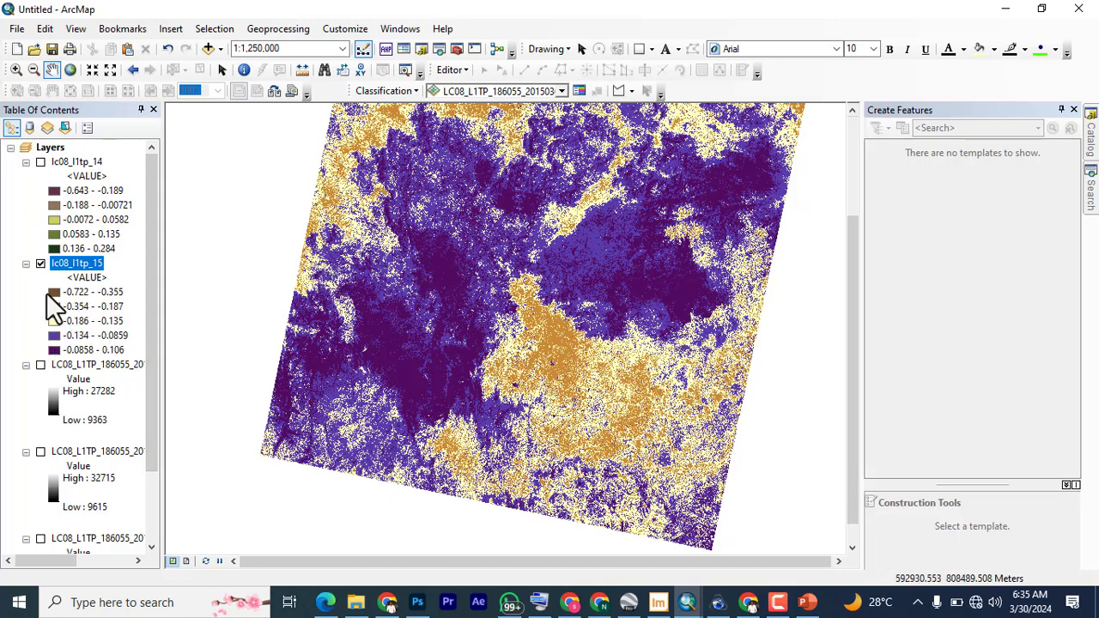
pyautogui.moveTo(507, 294); pyautogui.dragTo(473, 387)
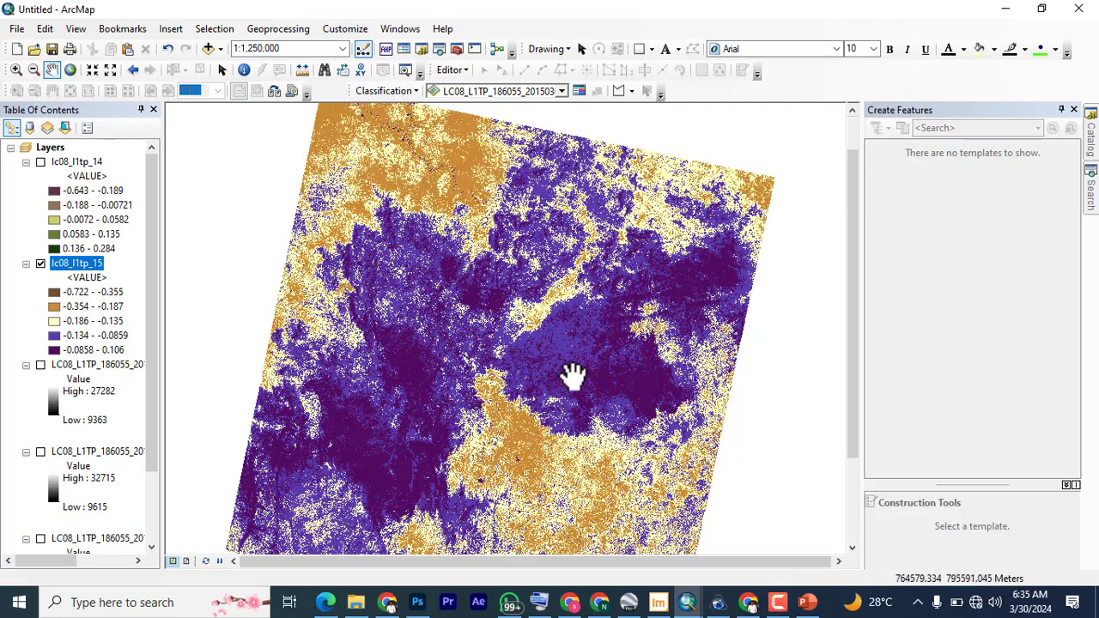
pyautogui.moveTo(572, 375)
pyautogui.mouseDown()
pyautogui.moveTo(626, 314)
pyautogui.moveTo(643, 245)
pyautogui.mouseUp()
pyautogui.moveTo(509, 270); pyautogui.dragTo(497, 304)
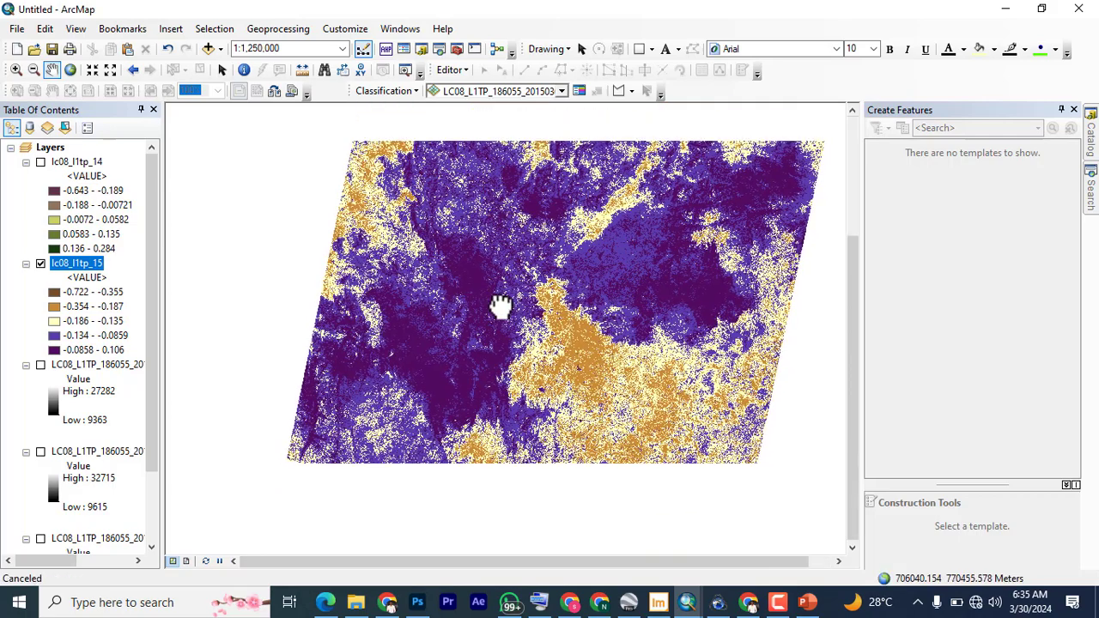
pyautogui.moveTo(629, 310); pyautogui.dragTo(583, 387)
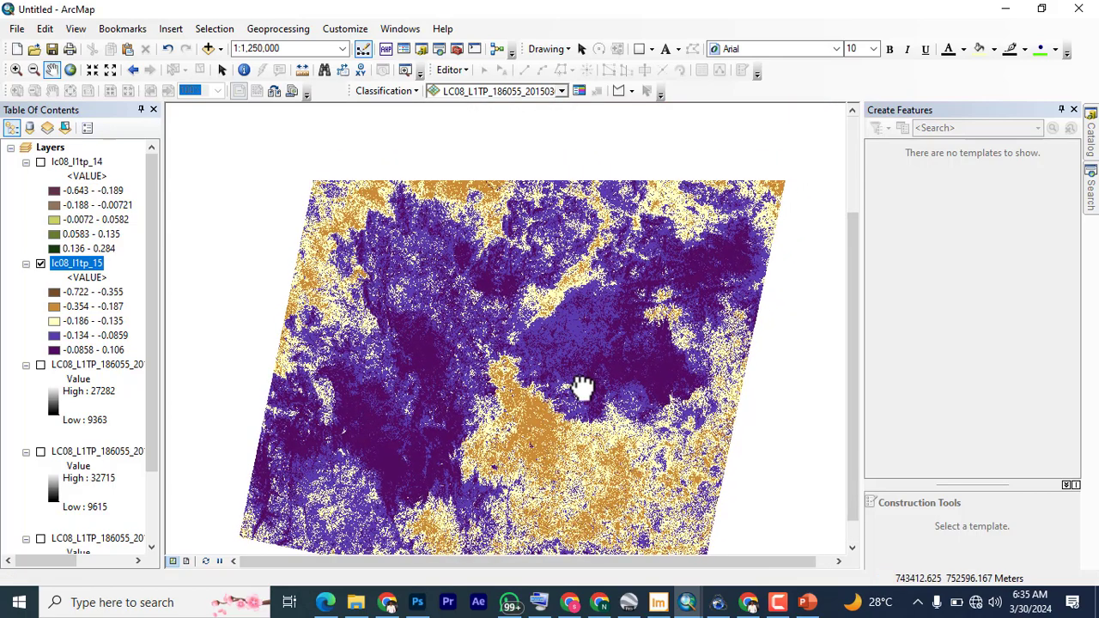
pyautogui.moveTo(525, 286); pyautogui.dragTo(560, 225)
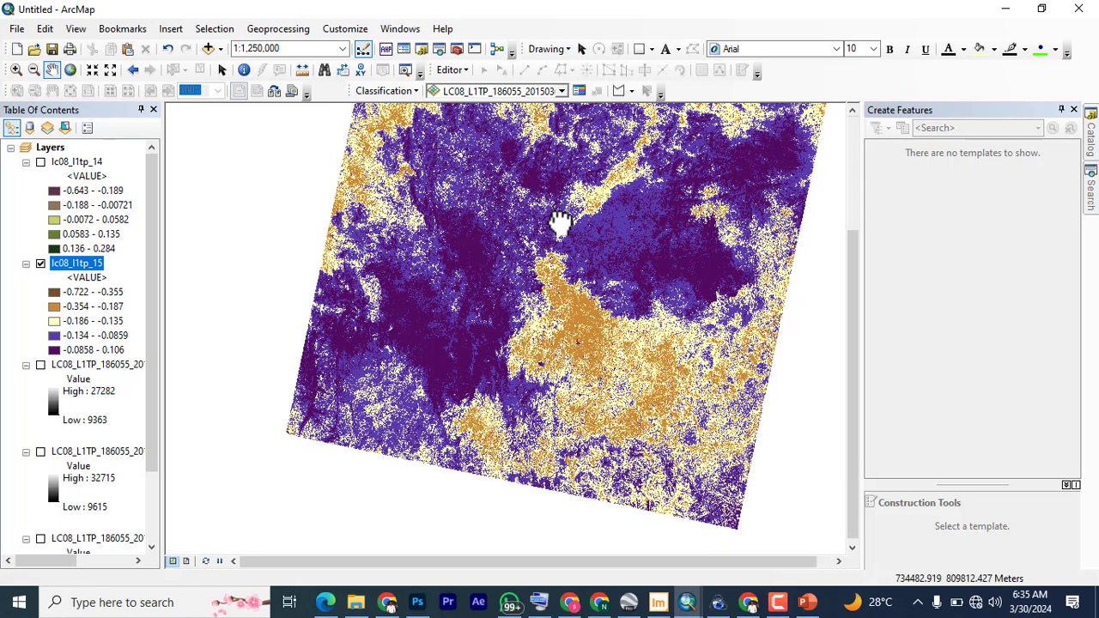